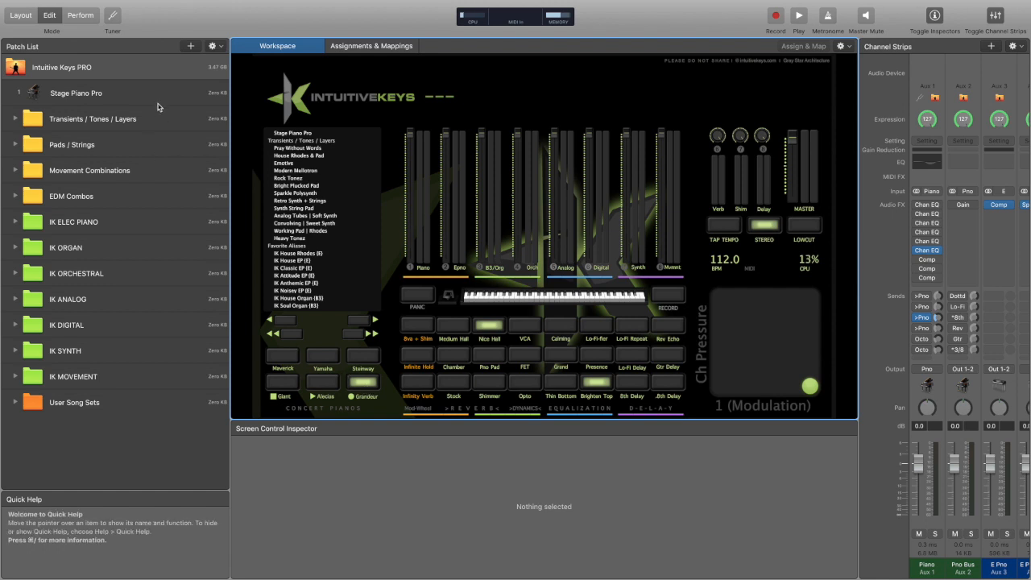
Save the concert under the name Intuitive Keys Pro TEST, replacing the existing file of that name.
{"action": "left_click", "coordinate": [113, 88]}
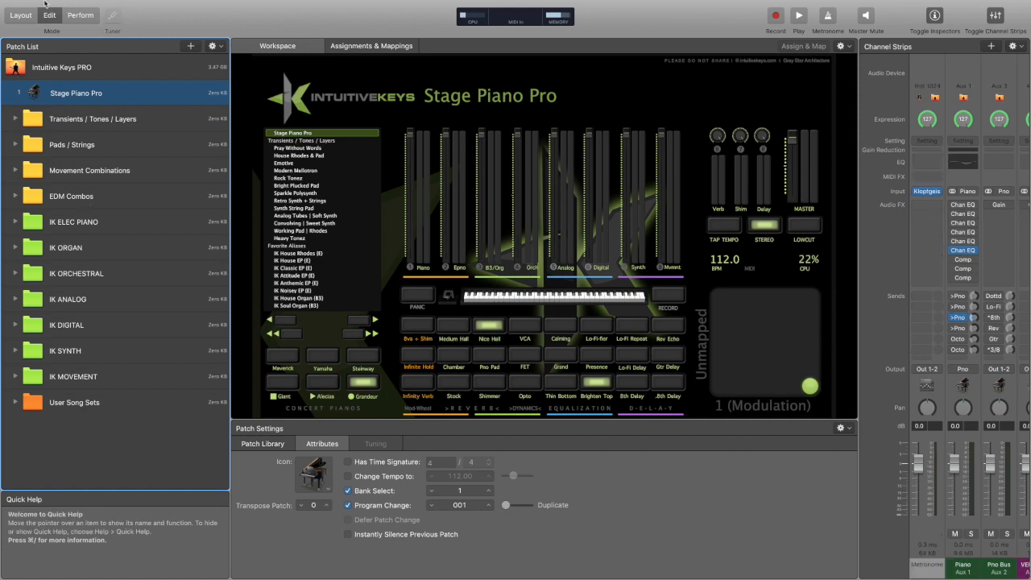
{"action": "mouse_move", "coordinate": [84, 4]}
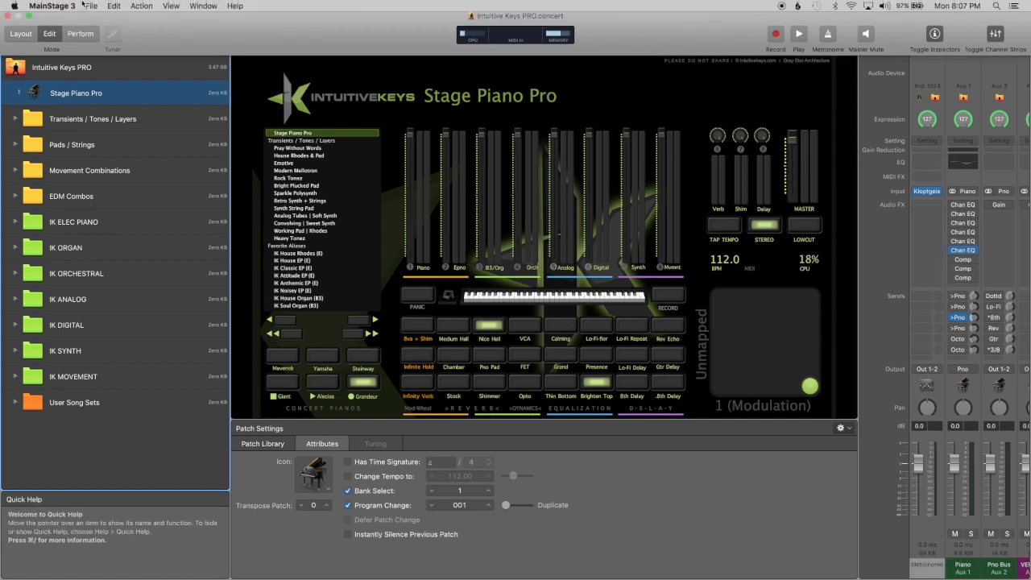
{"action": "left_click", "coordinate": [91, 6]}
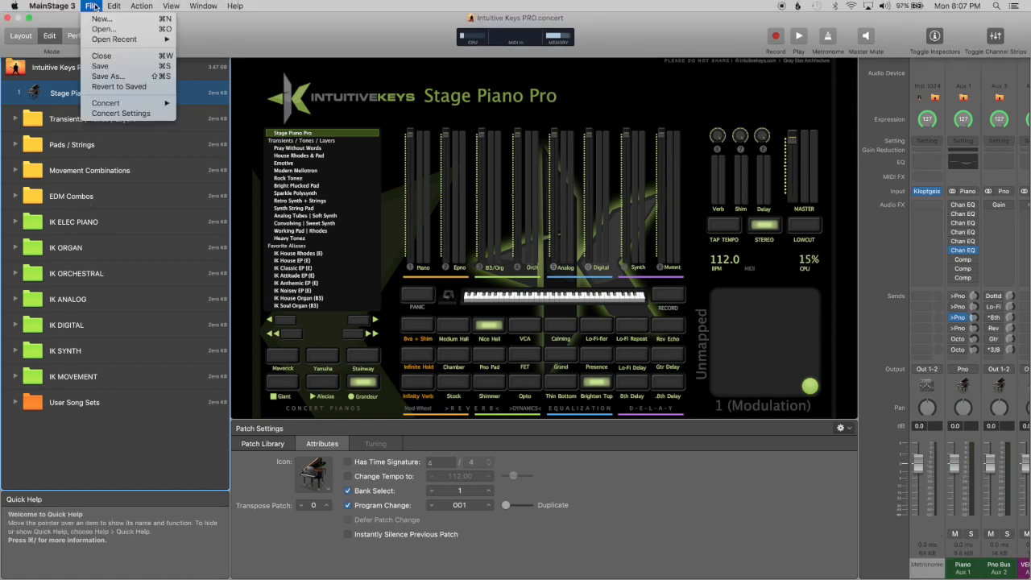
{"action": "left_click", "coordinate": [109, 76]}
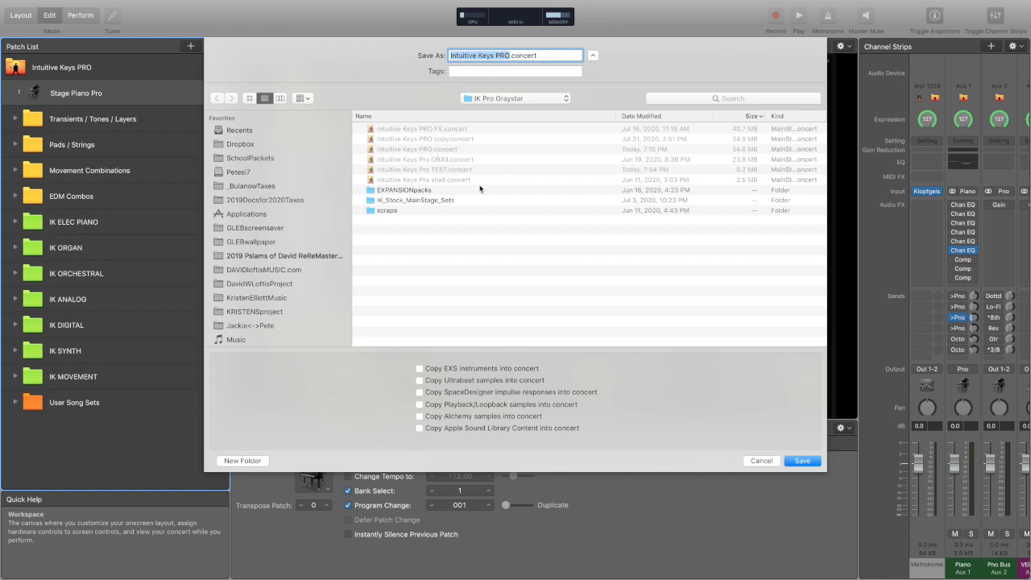
{"action": "left_click", "coordinate": [462, 171]}
{"action": "left_click", "coordinate": [802, 461]}
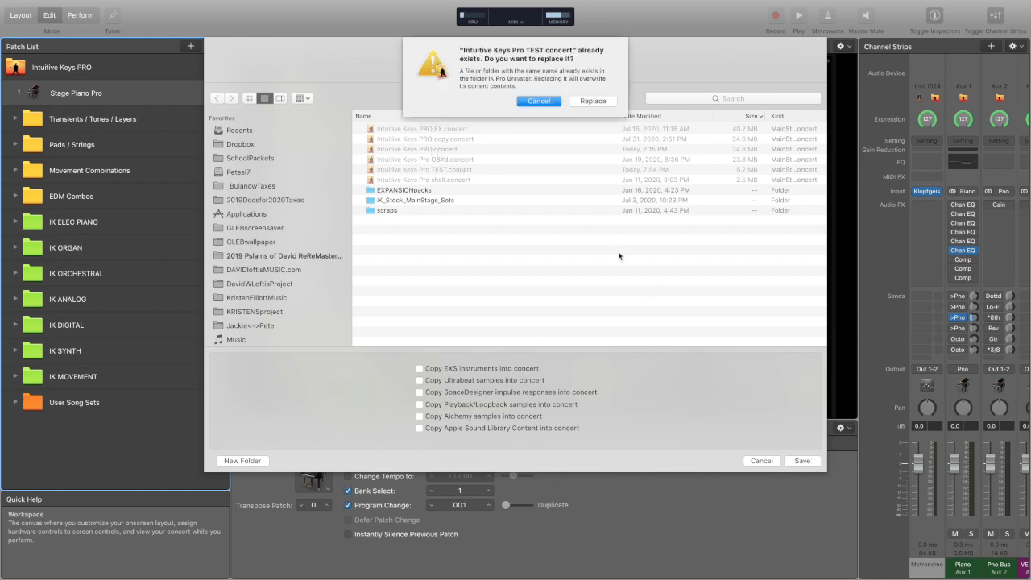
{"action": "left_click", "coordinate": [587, 100]}
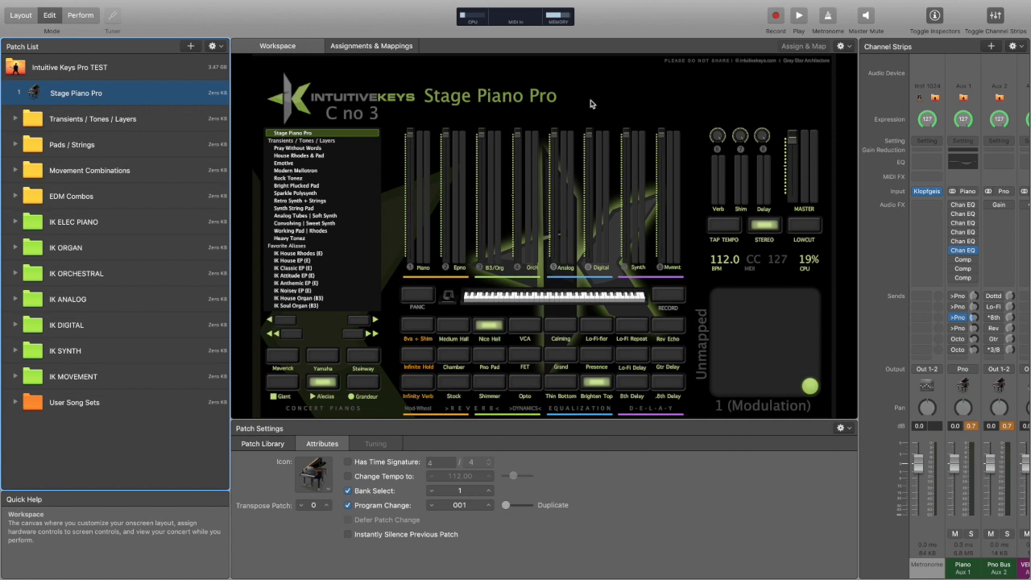
Audition patches in the Transients / Tones / Layers set, including House Rhodes & Pad, and return to Stage Piano Pro.
{"action": "left_click", "coordinate": [17, 119]}
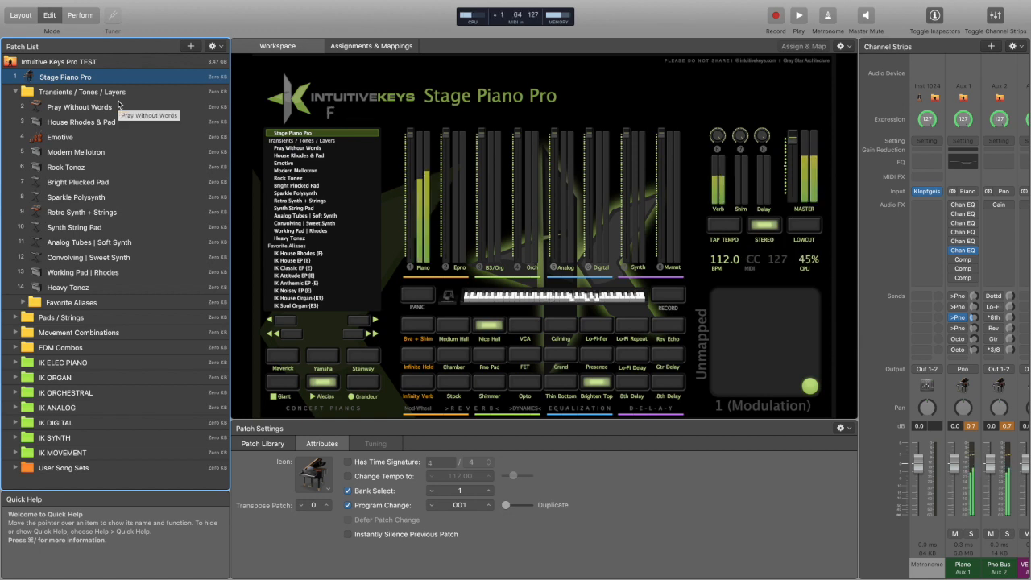
{"action": "left_click", "coordinate": [118, 105]}
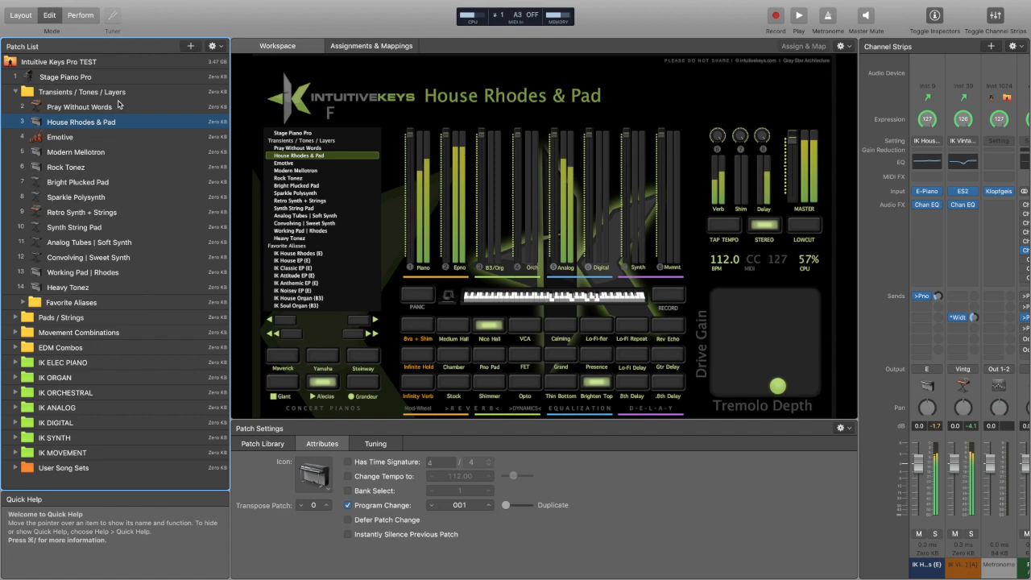
{"action": "left_click", "coordinate": [14, 91]}
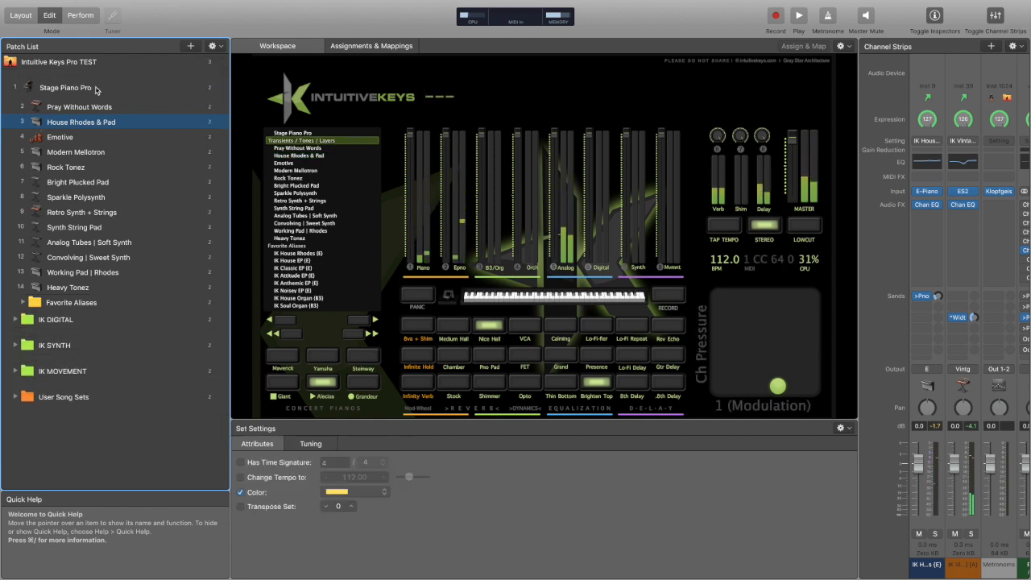
{"action": "left_click", "coordinate": [95, 88]}
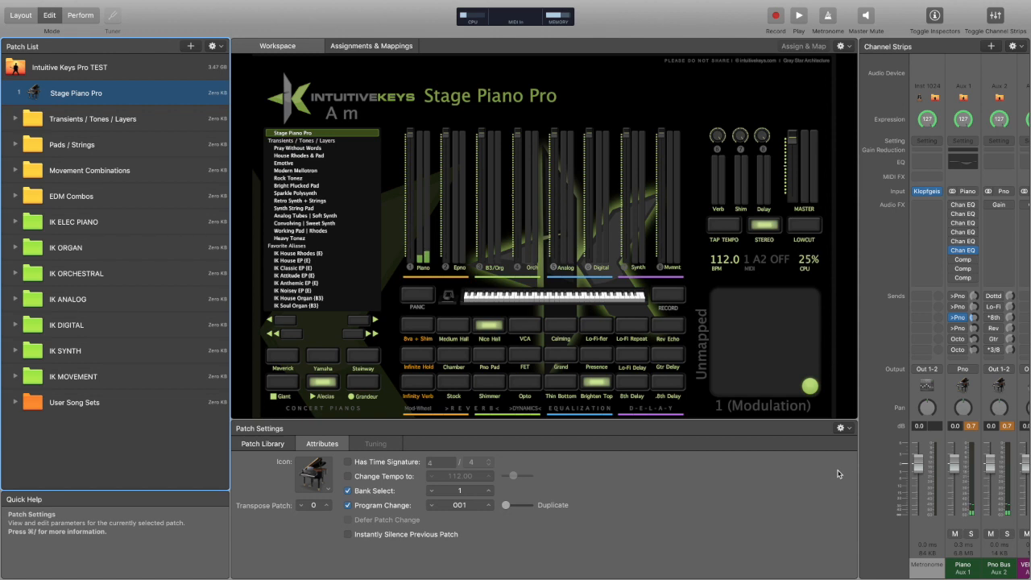
At the concert level, rename the Alecias channel strip to Ravenscroft.
{"action": "left_click", "coordinate": [136, 73]}
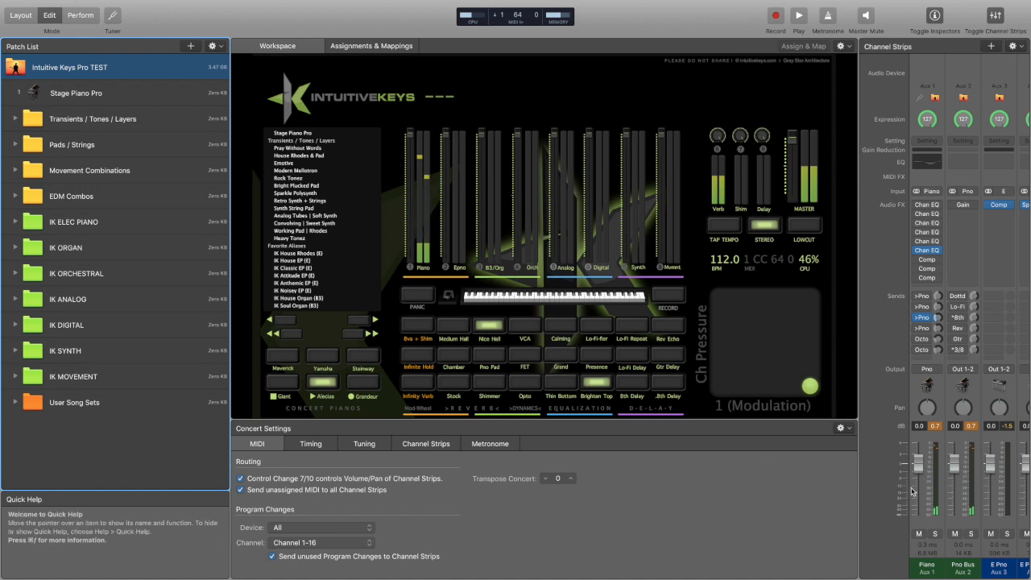
{"action": "scroll", "coordinate": [938, 458], "scroll_direction": "right", "scroll_amount": 2}
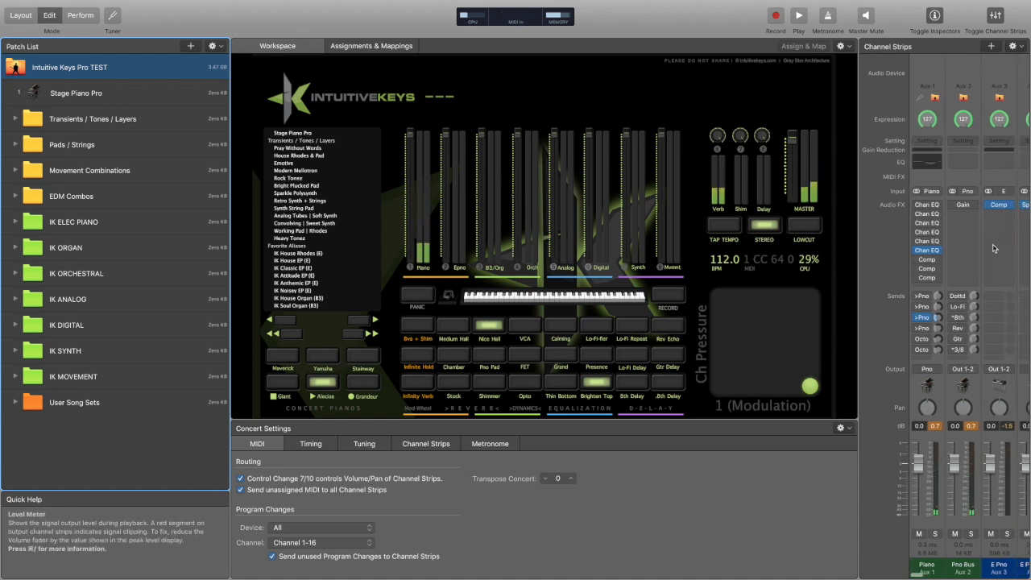
{"action": "scroll", "coordinate": [993, 249], "scroll_direction": "right", "scroll_amount": 20}
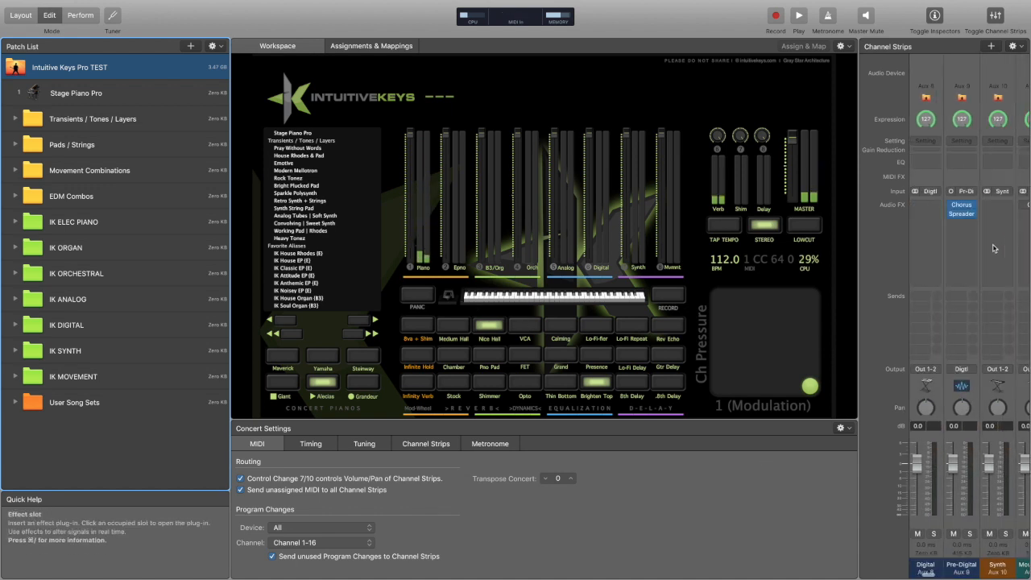
{"action": "scroll", "coordinate": [993, 249], "scroll_direction": "right", "scroll_amount": 10}
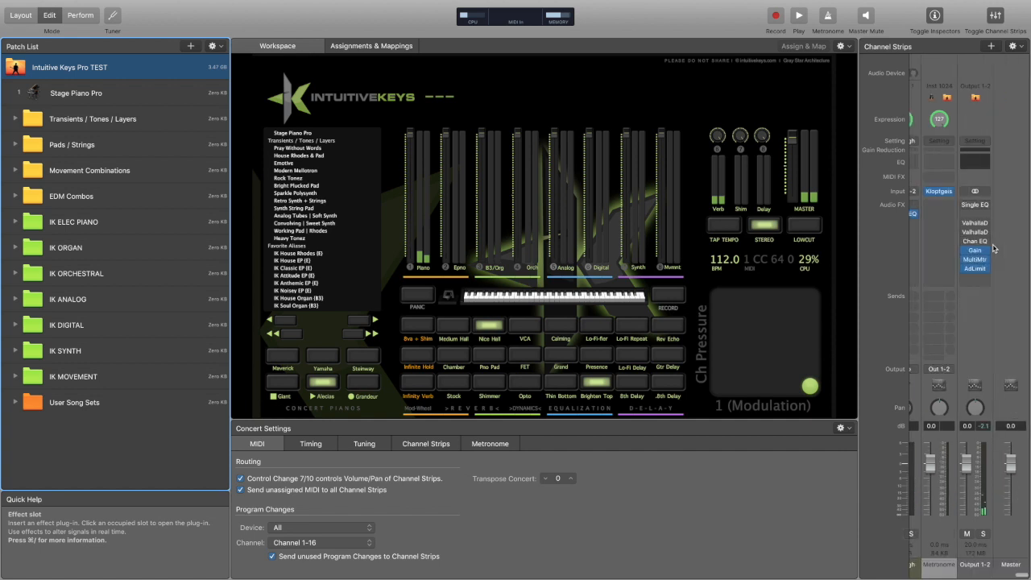
{"action": "scroll", "coordinate": [993, 248], "scroll_direction": "left", "scroll_amount": 5}
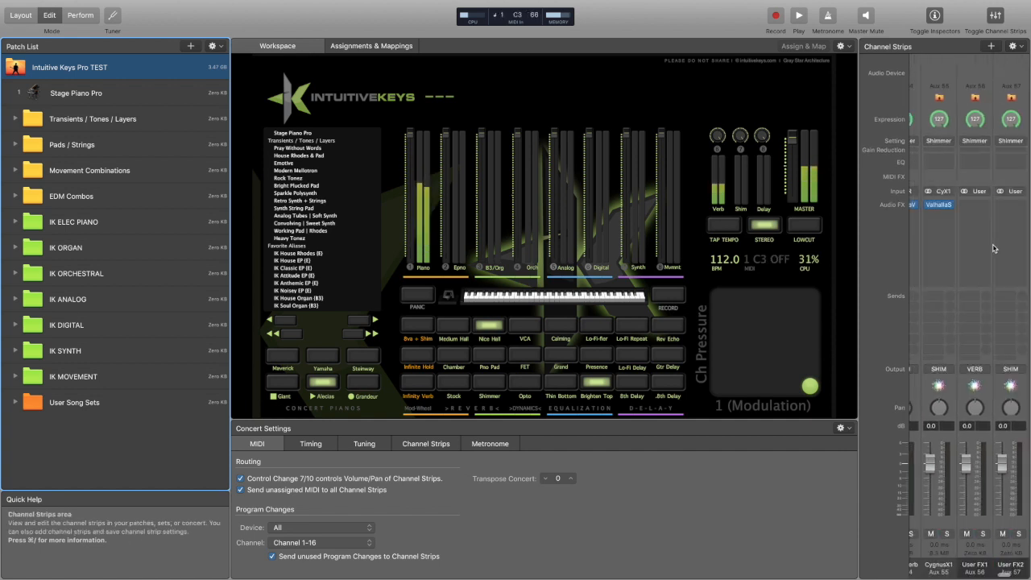
{"action": "scroll", "coordinate": [993, 249], "scroll_direction": "left", "scroll_amount": 20}
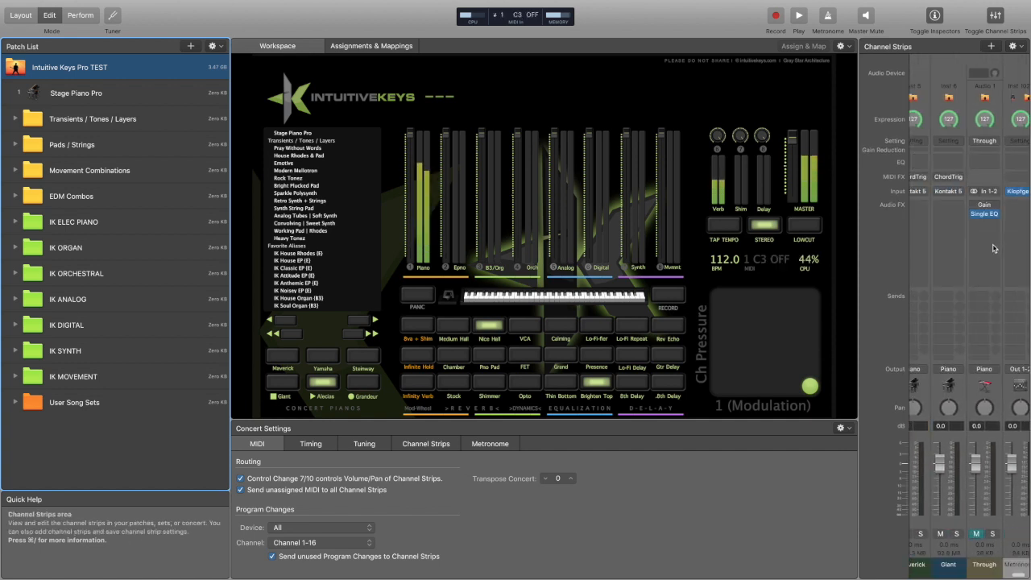
{"action": "scroll", "coordinate": [993, 249], "scroll_direction": "left", "scroll_amount": 3}
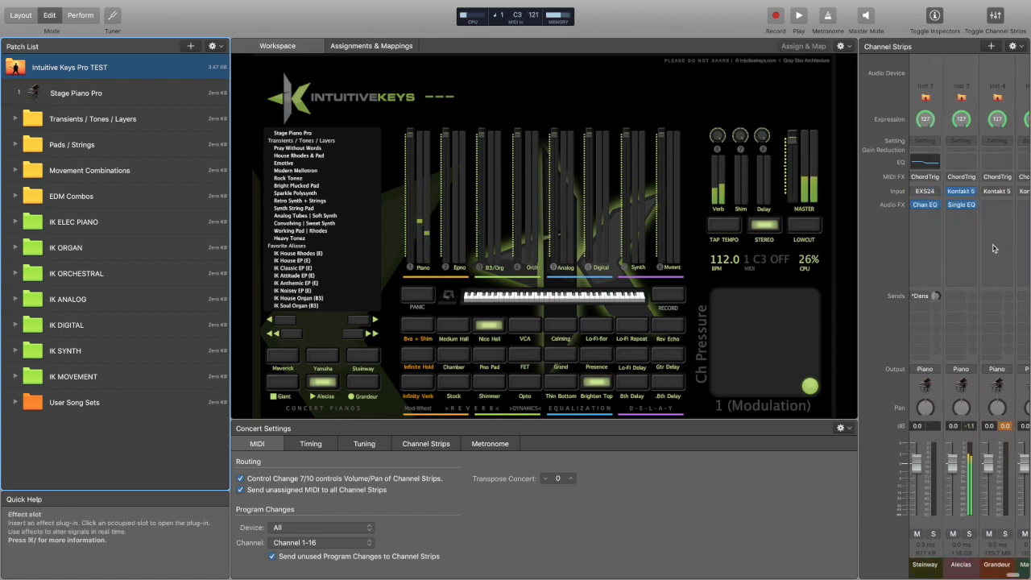
{"action": "left_click", "coordinate": [958, 568]}
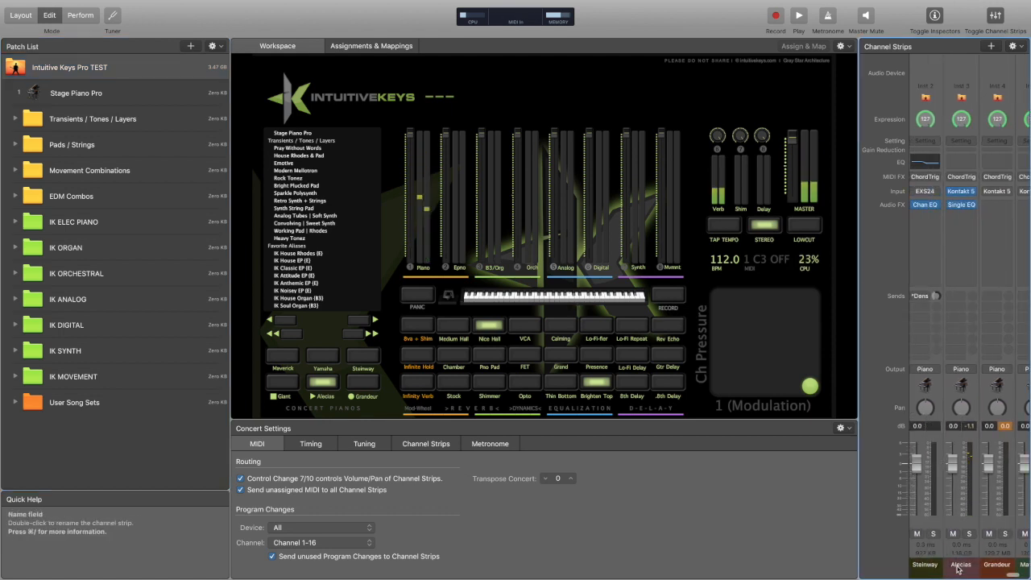
{"action": "double_click", "coordinate": [958, 564]}
{"action": "type", "text": "R"}
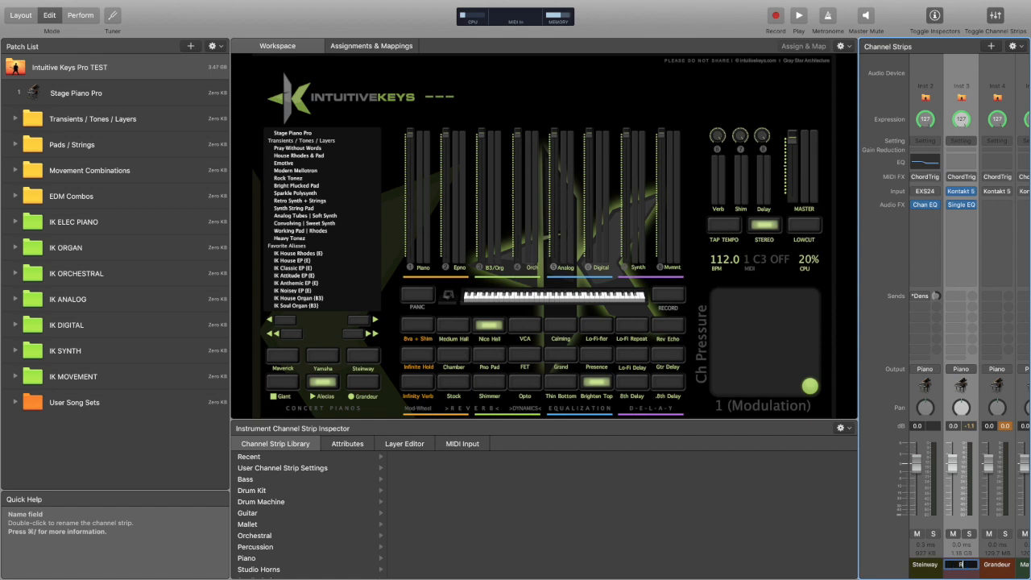
{"action": "type", "text": "avenscroft"}
{"action": "key", "text": "Return"}
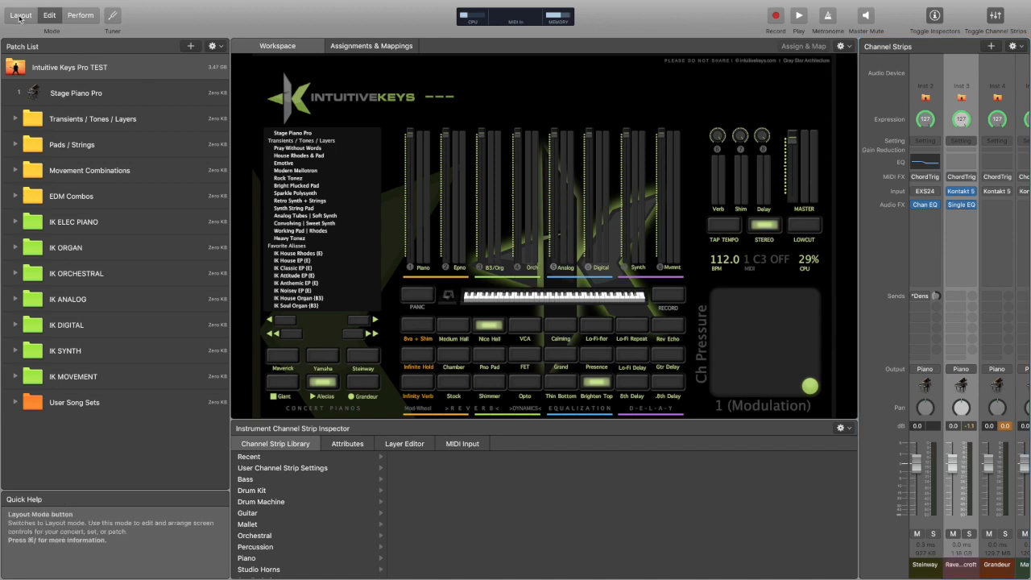
In Layout mode, change the Alecias label under the concert piano buttons to Ravenscroft.
{"action": "left_click", "coordinate": [21, 15]}
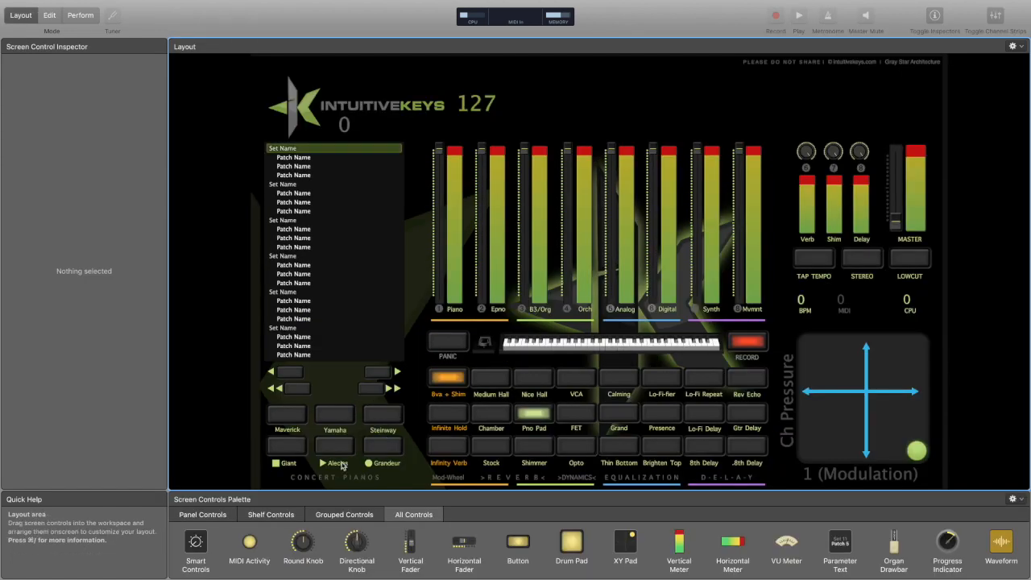
{"action": "left_click", "coordinate": [336, 463]}
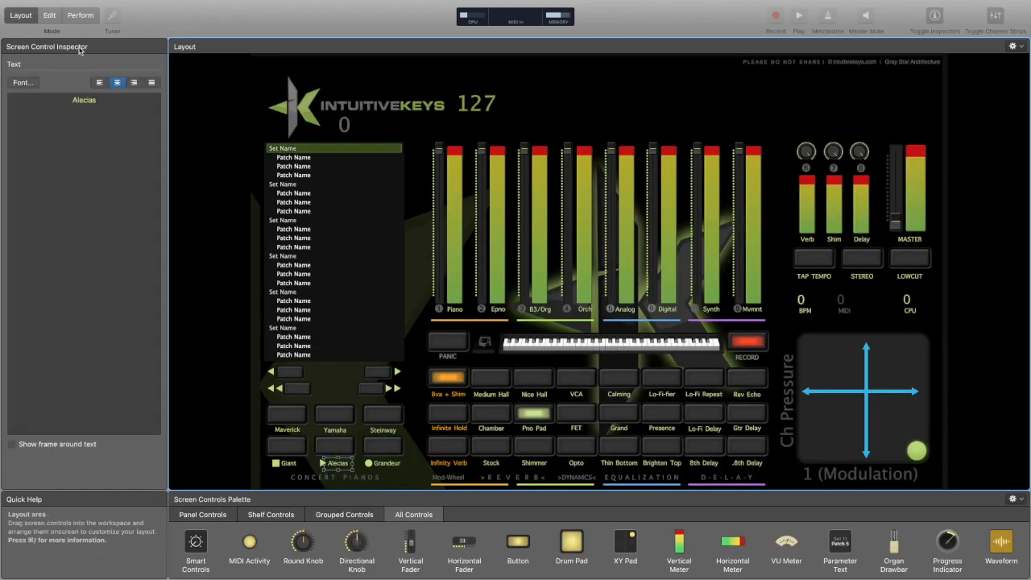
{"action": "double_click", "coordinate": [97, 102]}
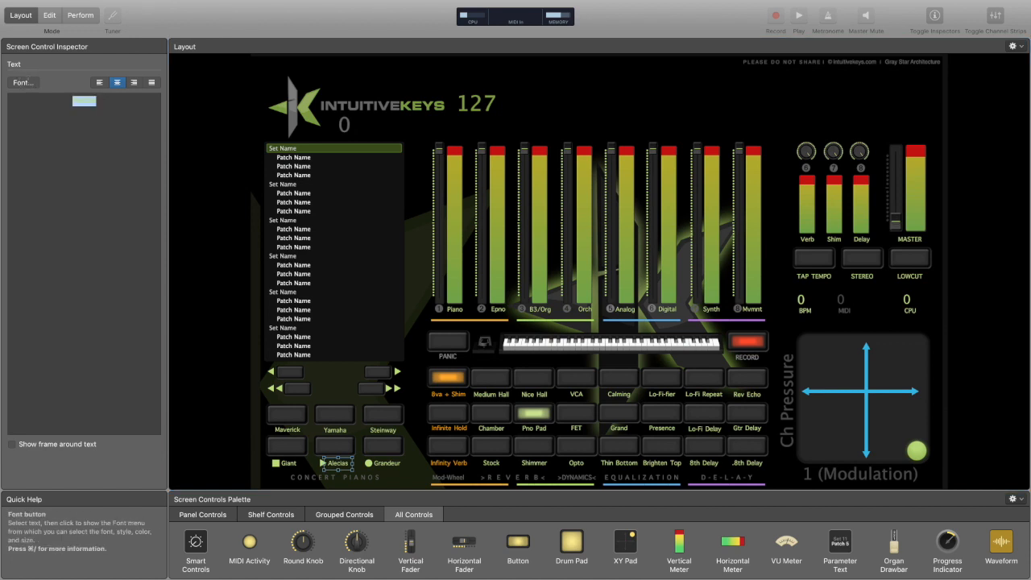
{"action": "type", "text": "Ravenscroft"}
{"action": "key", "text": "Return"}
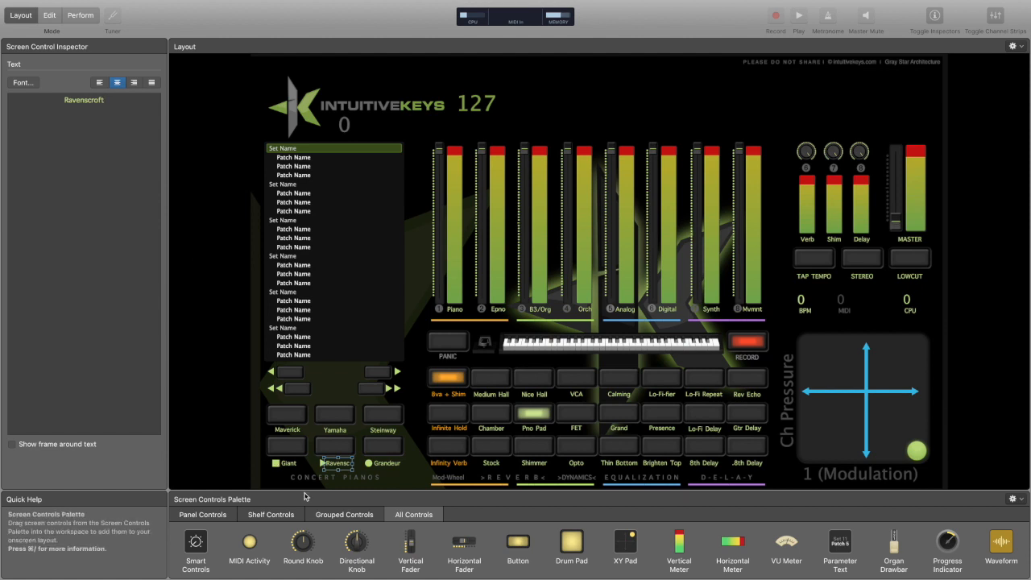
Delete the triangle marker beside the Ravenscroft label and widen the label to fit the full name.
{"action": "left_click", "coordinate": [321, 467]}
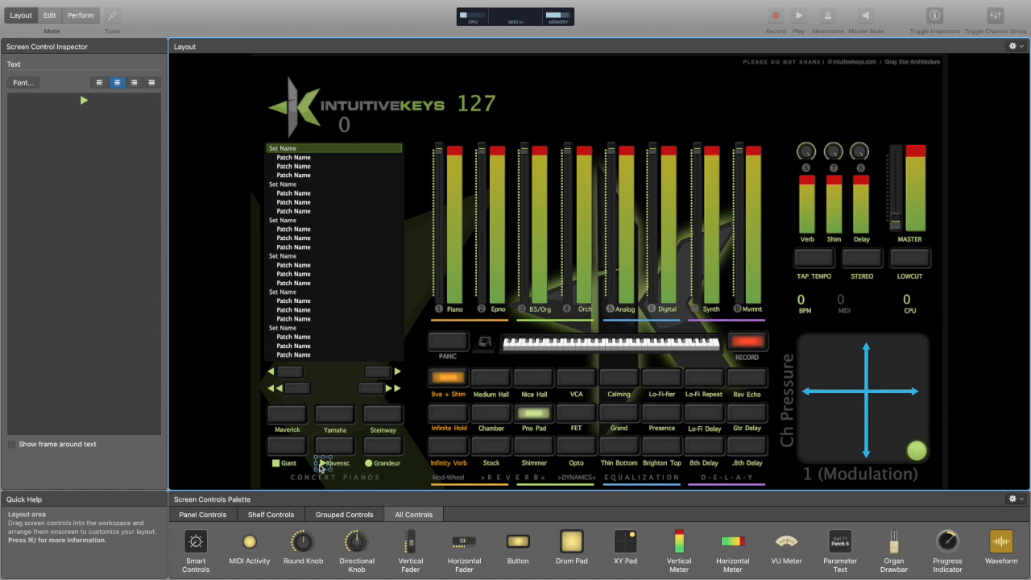
{"action": "left_click", "coordinate": [319, 469]}
{"action": "left_click", "coordinate": [330, 465]}
{"action": "mouse_move", "coordinate": [317, 465]}
{"action": "left_mouse_down"}
{"action": "mouse_move", "coordinate": [358, 466]}
{"action": "mouse_move", "coordinate": [310, 467]}
{"action": "left_mouse_up"}
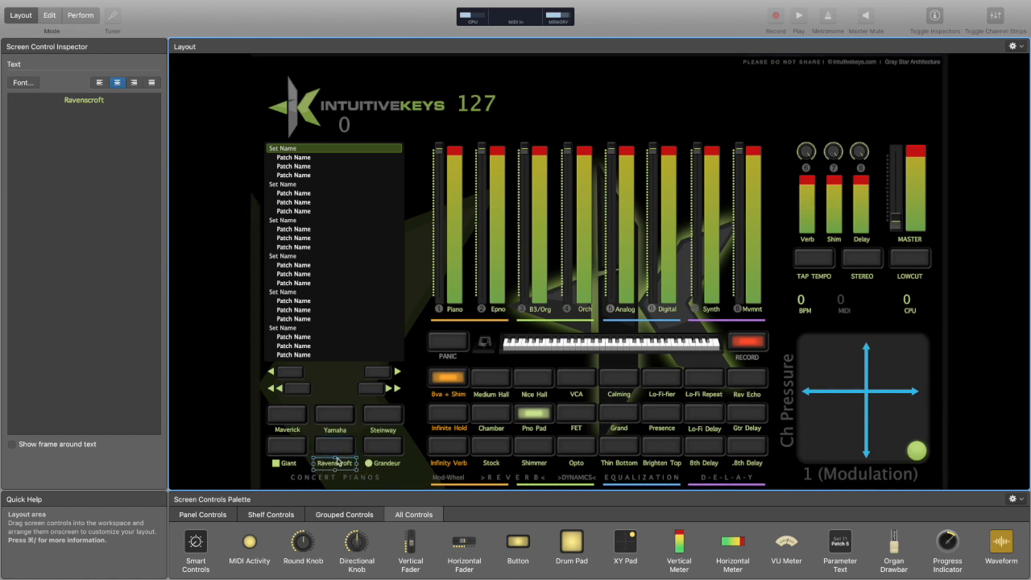
{"action": "left_click", "coordinate": [240, 387]}
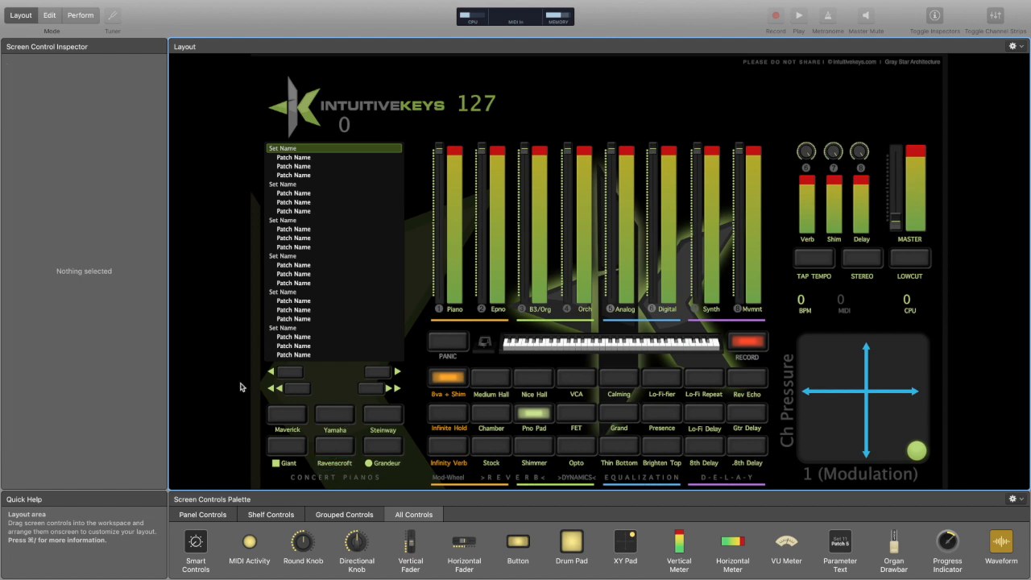
In Edit mode, replace Kontakt 5 on the Ravenscroft channel strip with a stereo UVIWorkstation instrument.
{"action": "left_click", "coordinate": [49, 17]}
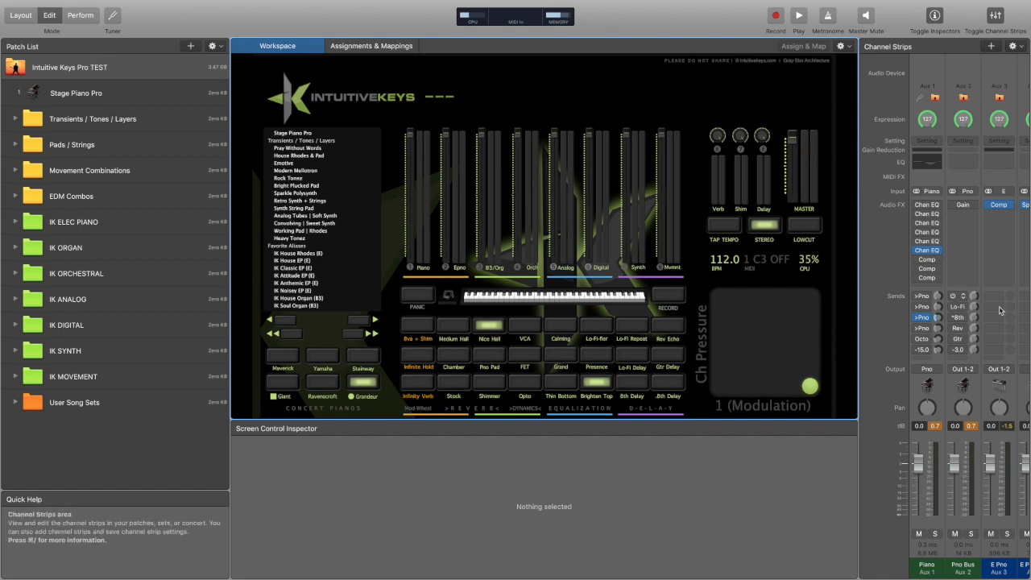
{"action": "scroll", "coordinate": [1001, 310], "scroll_direction": "right", "scroll_amount": 2}
{"action": "scroll", "coordinate": [999, 311], "scroll_direction": "right", "scroll_amount": 5}
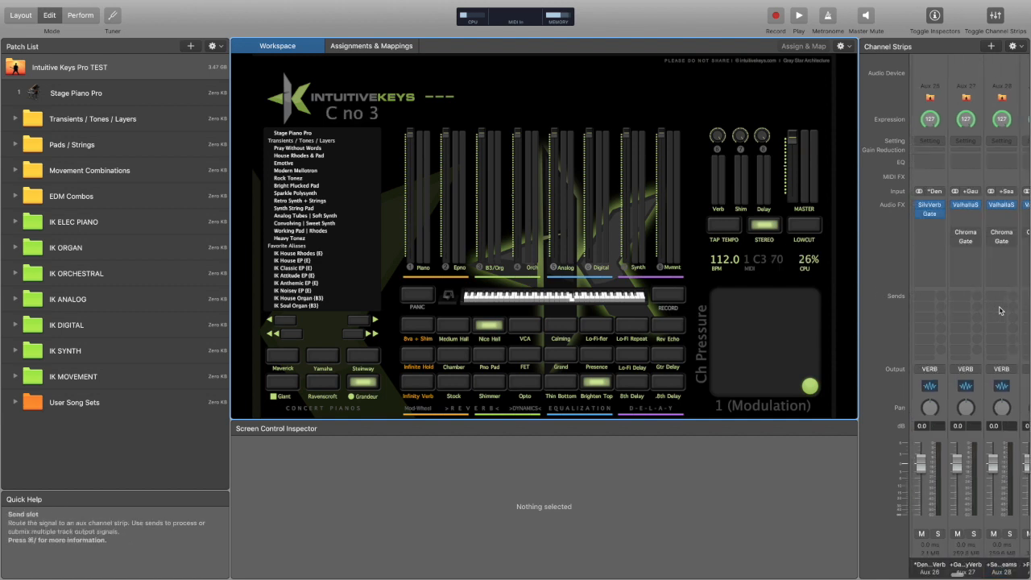
{"action": "scroll", "coordinate": [1000, 311], "scroll_direction": "left", "scroll_amount": 10}
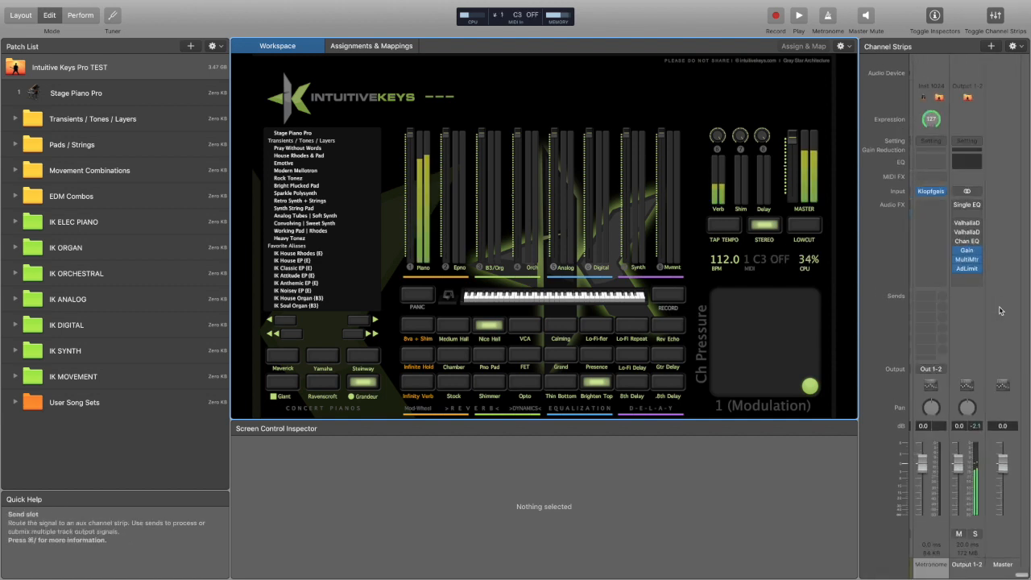
{"action": "scroll", "coordinate": [1009, 311], "scroll_direction": "left", "scroll_amount": 2}
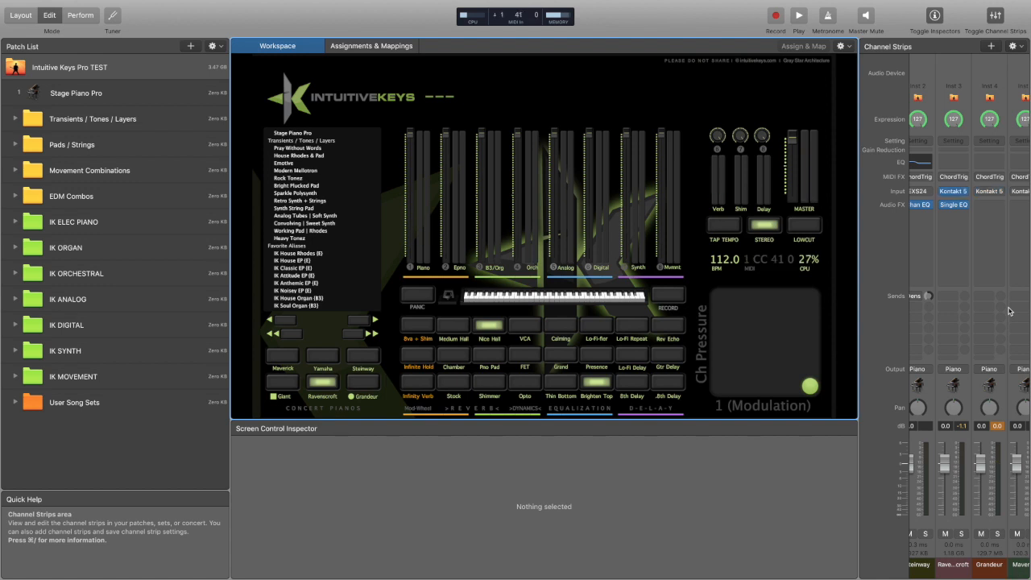
{"action": "left_click", "coordinate": [964, 193]}
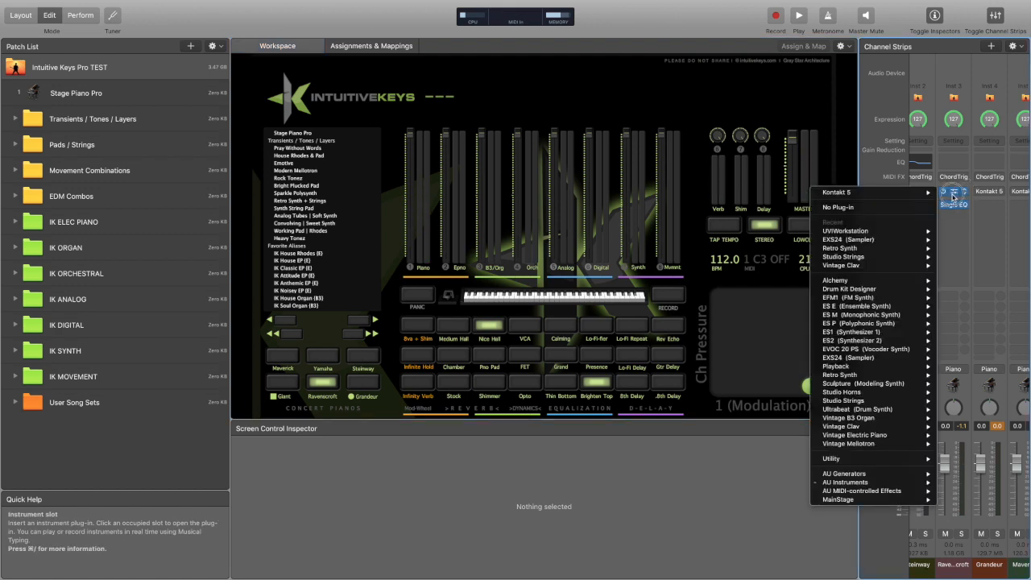
{"action": "mouse_move", "coordinate": [842, 482]}
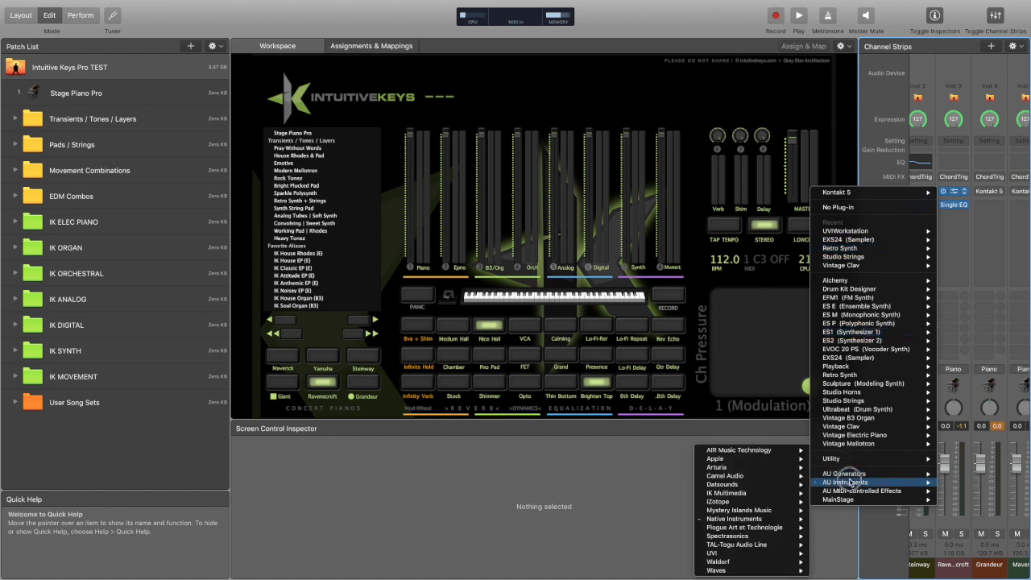
{"action": "mouse_move", "coordinate": [745, 552]}
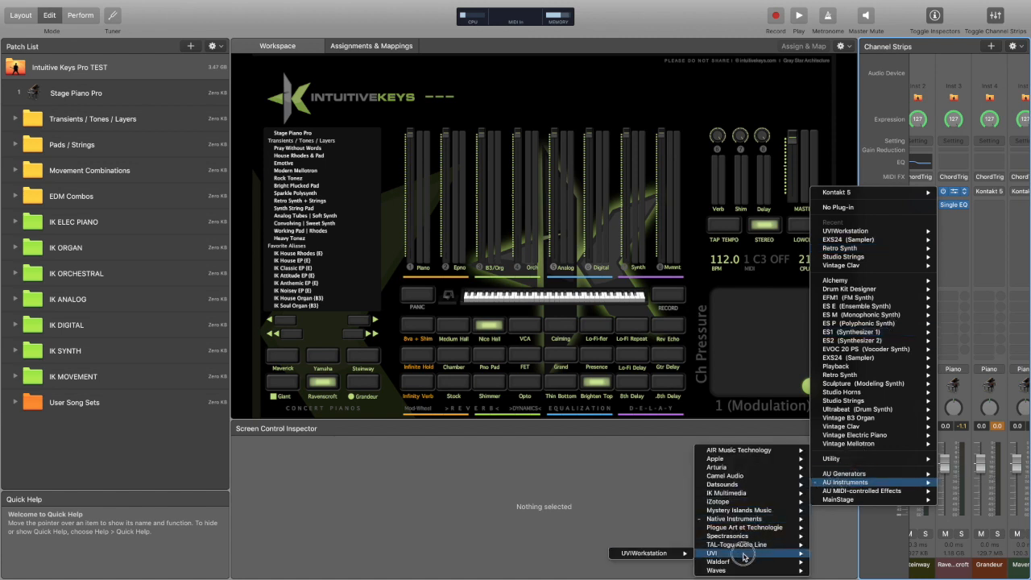
{"action": "mouse_move", "coordinate": [662, 554]}
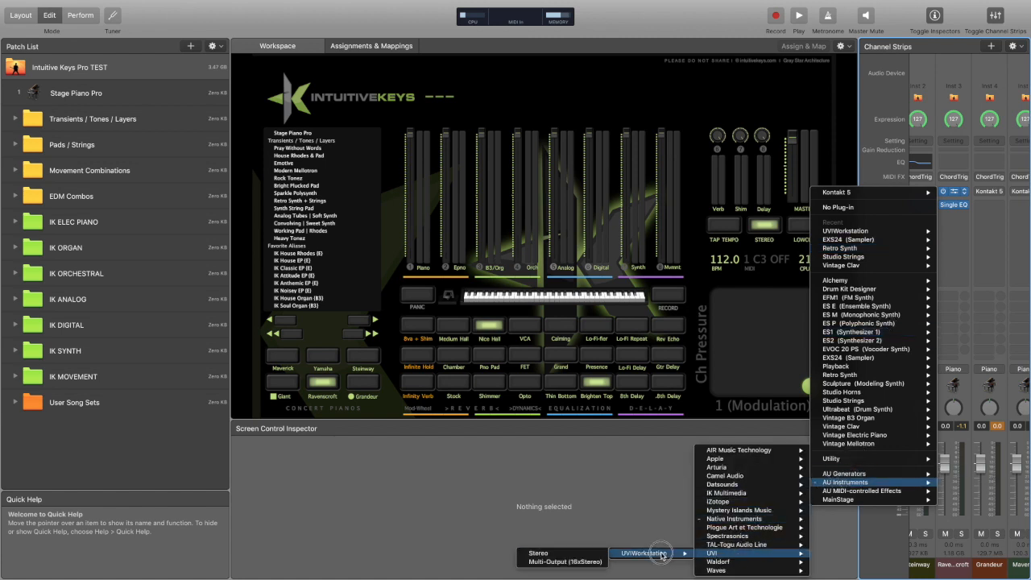
{"action": "left_click", "coordinate": [590, 556]}
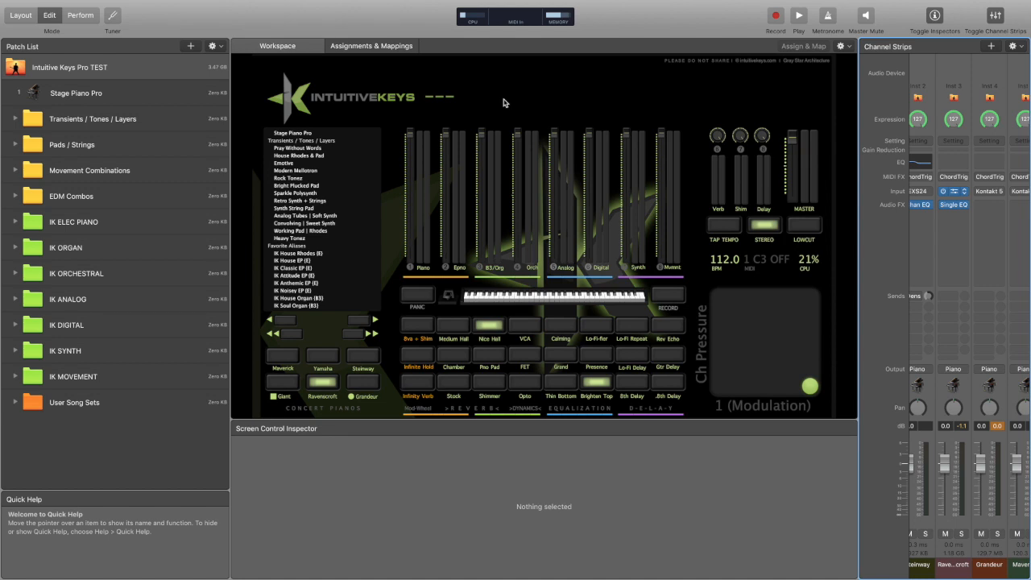
Switch the UVIWorkstation plug-in to Editor view and reposition its window around the workspace while trying the piano.
{"action": "left_click", "coordinate": [323, 397]}
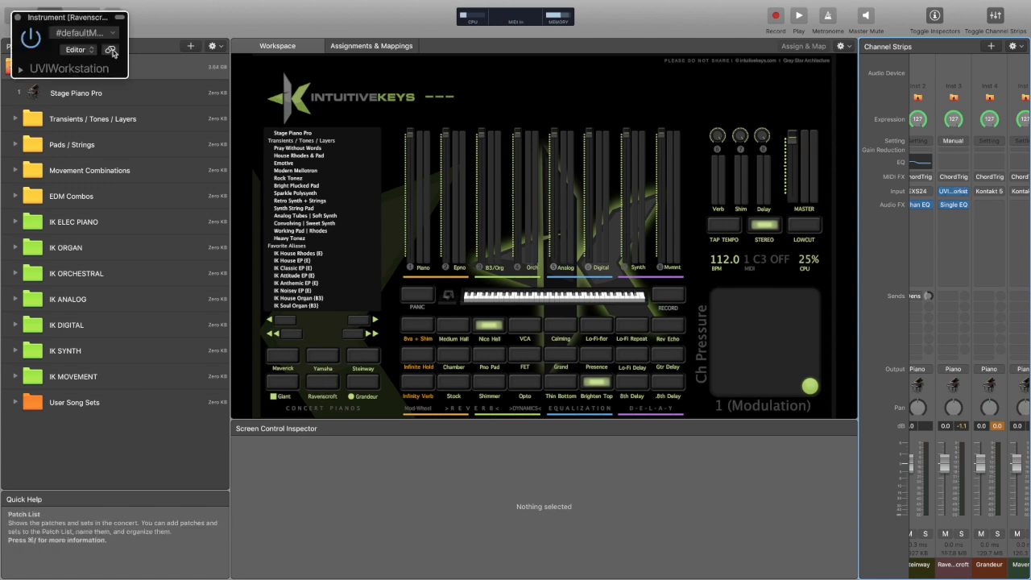
{"action": "left_click", "coordinate": [81, 51]}
{"action": "left_click", "coordinate": [87, 72]}
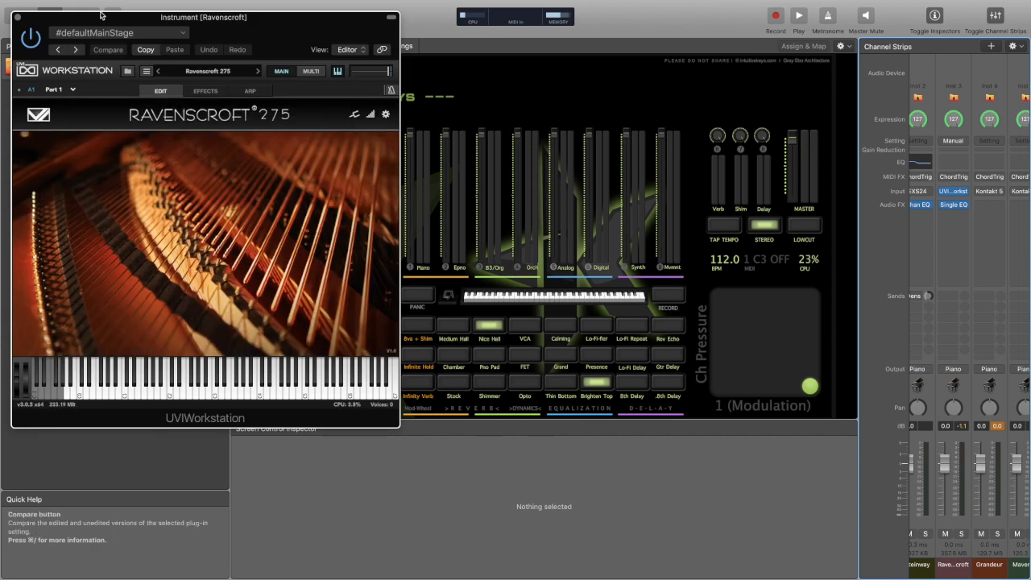
{"action": "left_click_drag", "start_coordinate": [455, 96], "coordinate": [520, 83]}
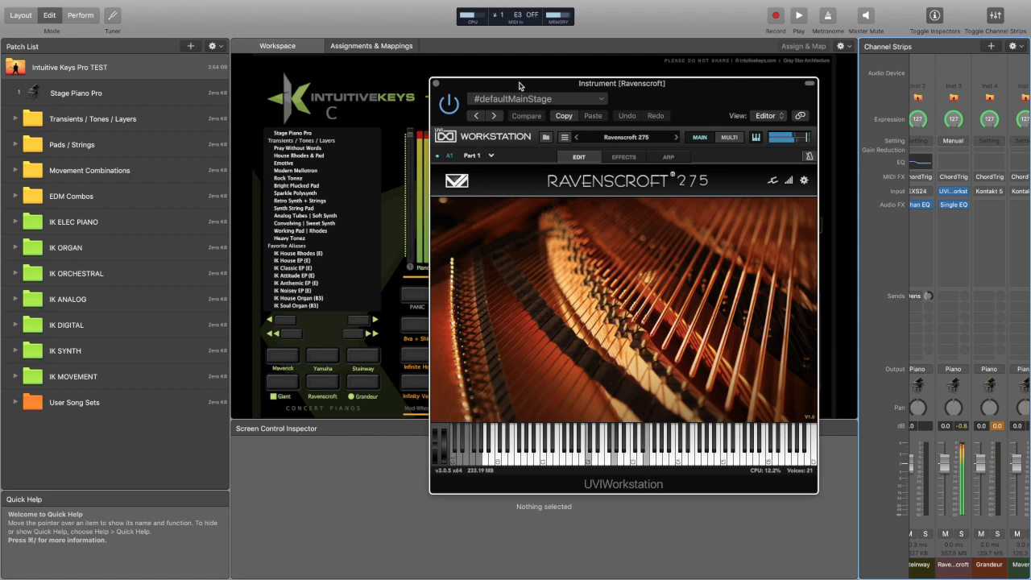
{"action": "left_click_drag", "start_coordinate": [519, 83], "coordinate": [141, 114]}
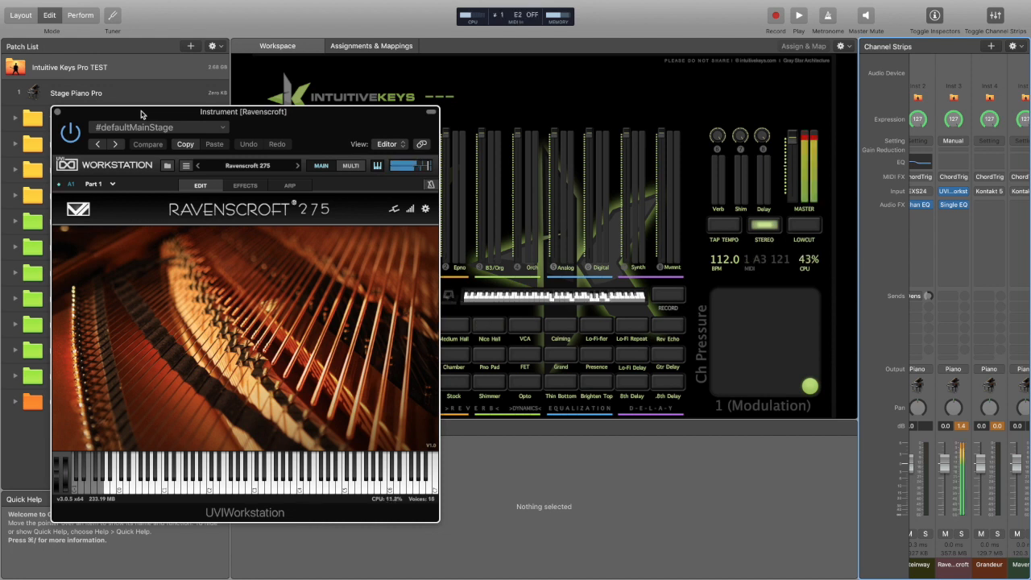
{"action": "left_click_drag", "start_coordinate": [336, 118], "coordinate": [681, 78]}
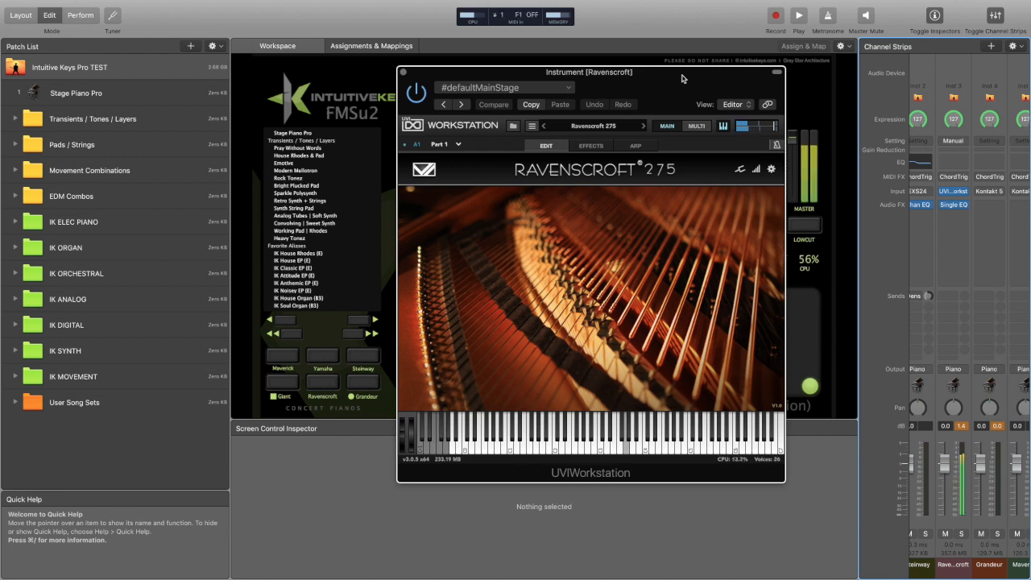
Load DX Mania from the Falcon Preset Tour soundbank in UVIWorkstation and lower the global volume.
{"action": "left_click", "coordinate": [584, 127]}
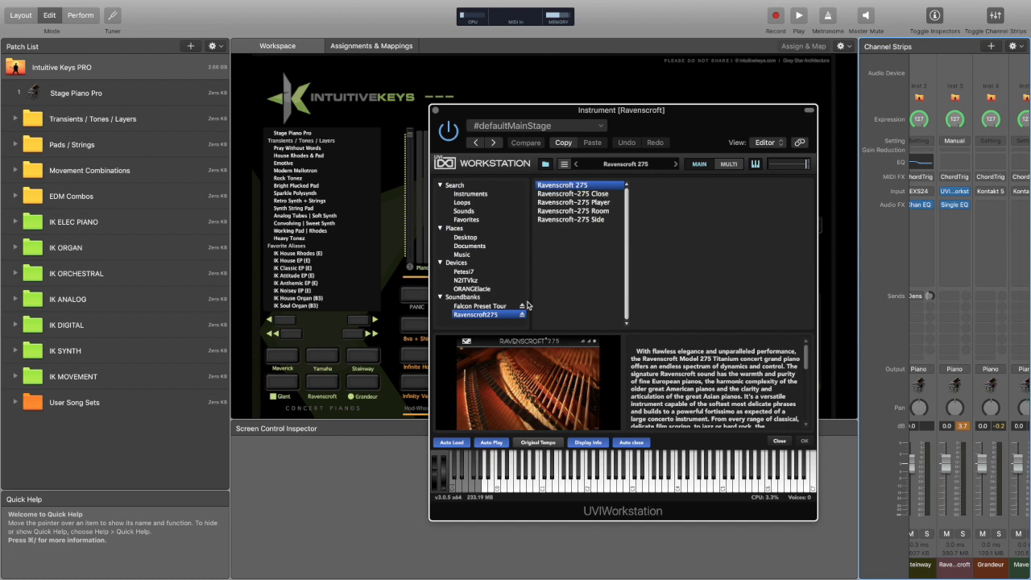
{"action": "left_click", "coordinate": [474, 307]}
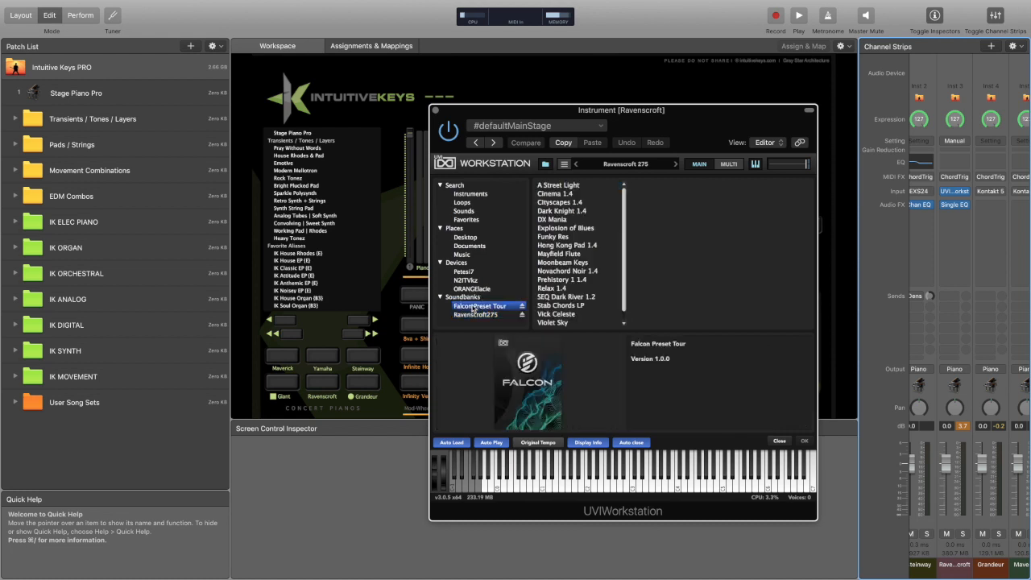
{"action": "left_click", "coordinate": [568, 220]}
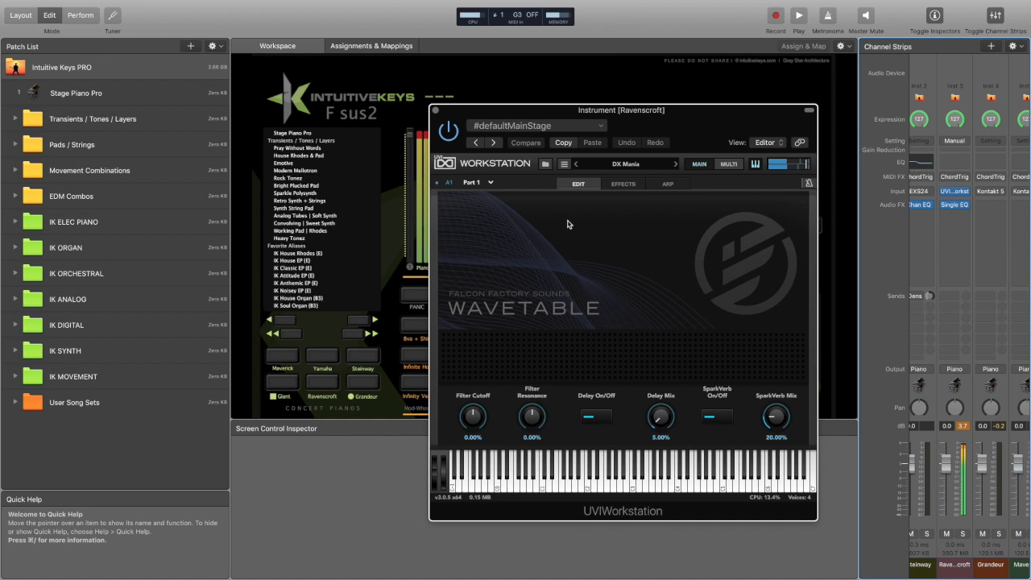
{"action": "left_click", "coordinate": [792, 168]}
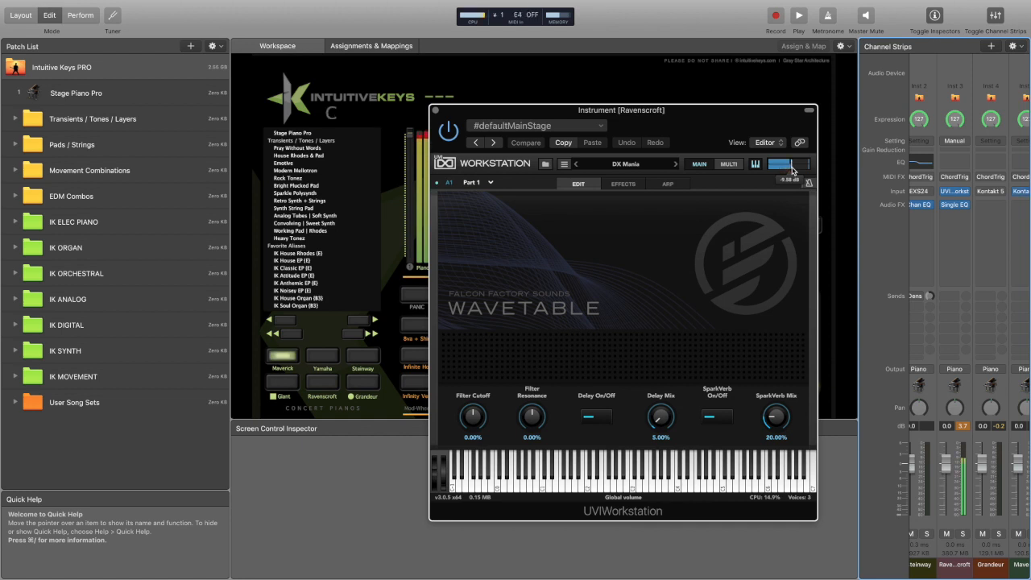
{"action": "left_click_drag", "start_coordinate": [794, 170], "coordinate": [796, 168]}
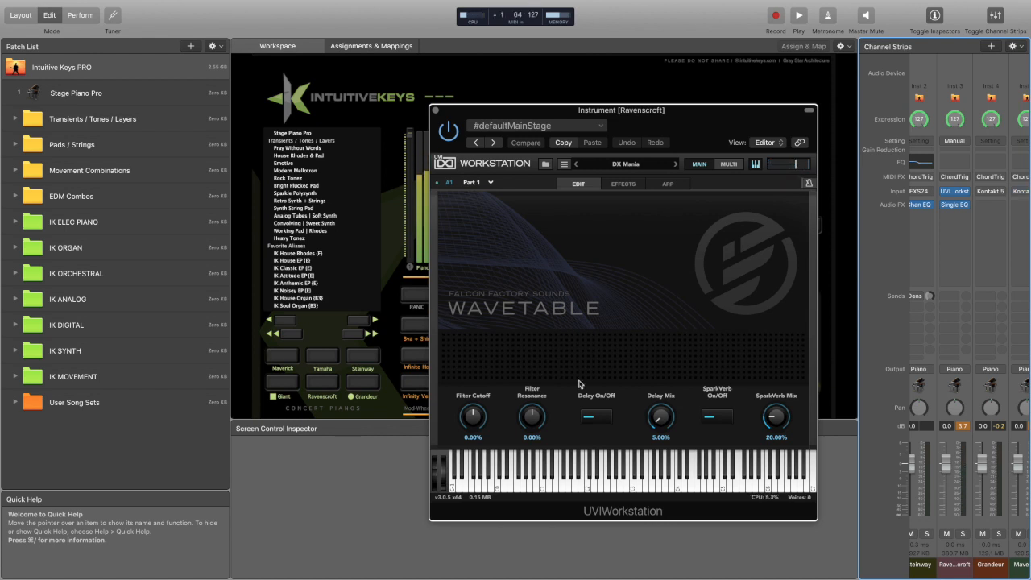
Load Ravenscroft-275 Player from the Ravenscroft275 soundbank, raise the global volume to about 4 dB, and move the plug-in window aside.
{"action": "left_click", "coordinate": [620, 165]}
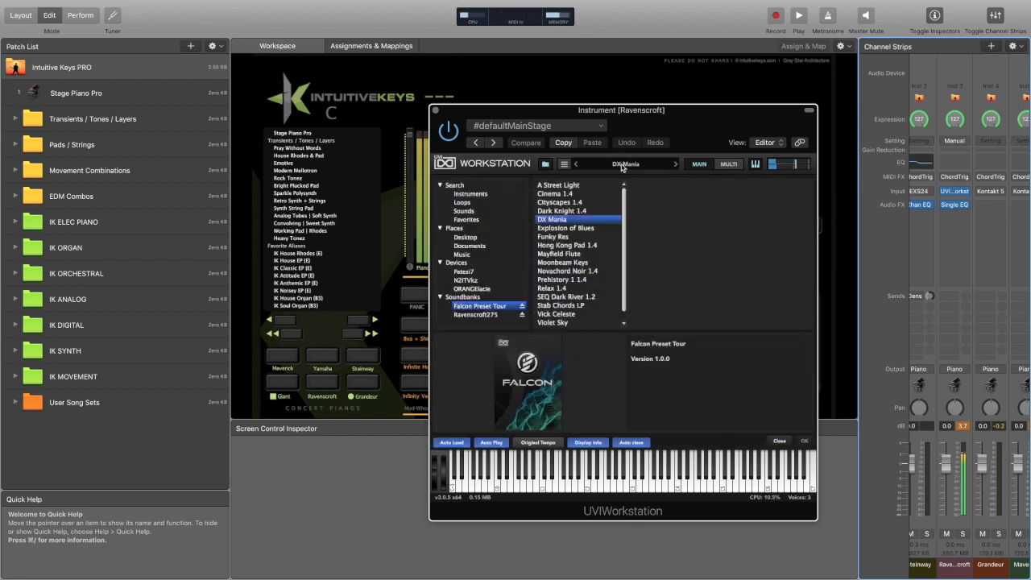
{"action": "left_click", "coordinate": [474, 316]}
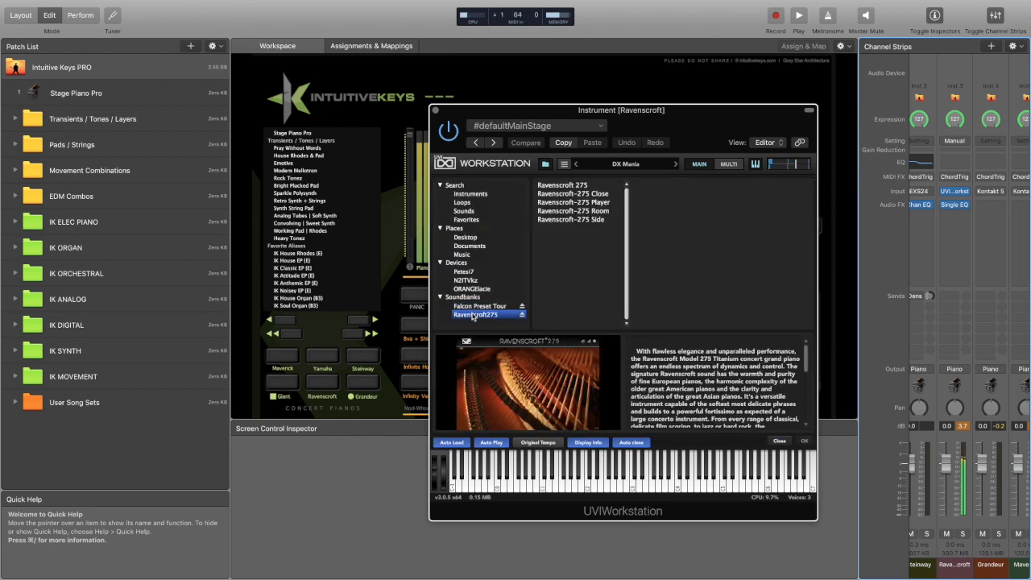
{"action": "left_click", "coordinate": [575, 202]}
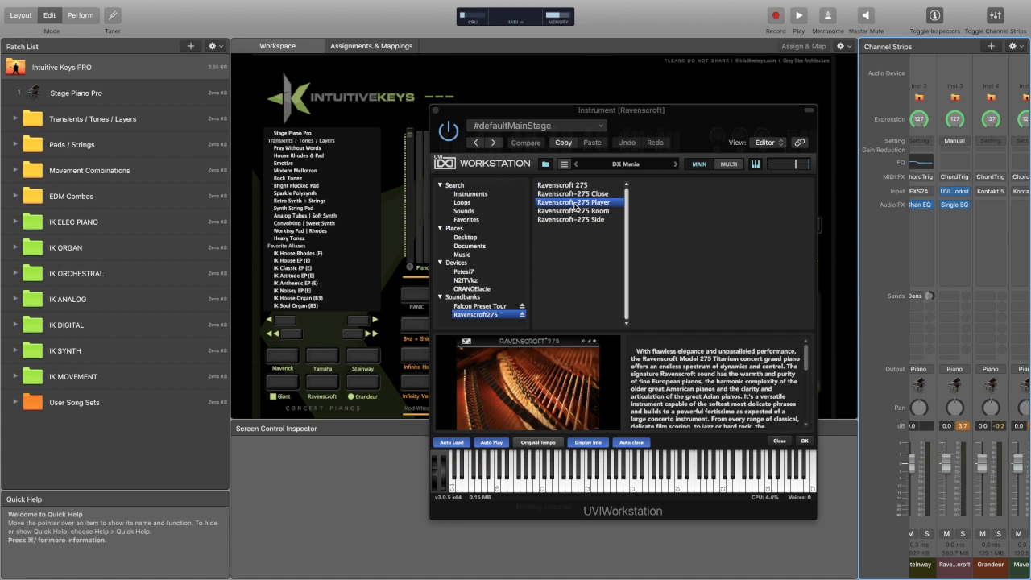
{"action": "left_click_drag", "start_coordinate": [797, 165], "coordinate": [809, 164]}
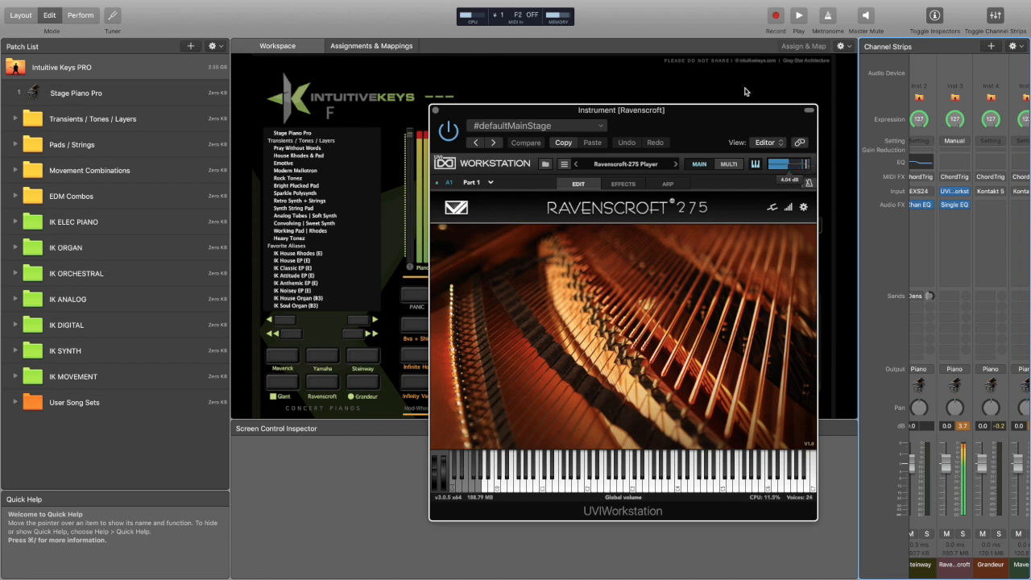
{"action": "left_click_drag", "start_coordinate": [729, 114], "coordinate": [375, 109]}
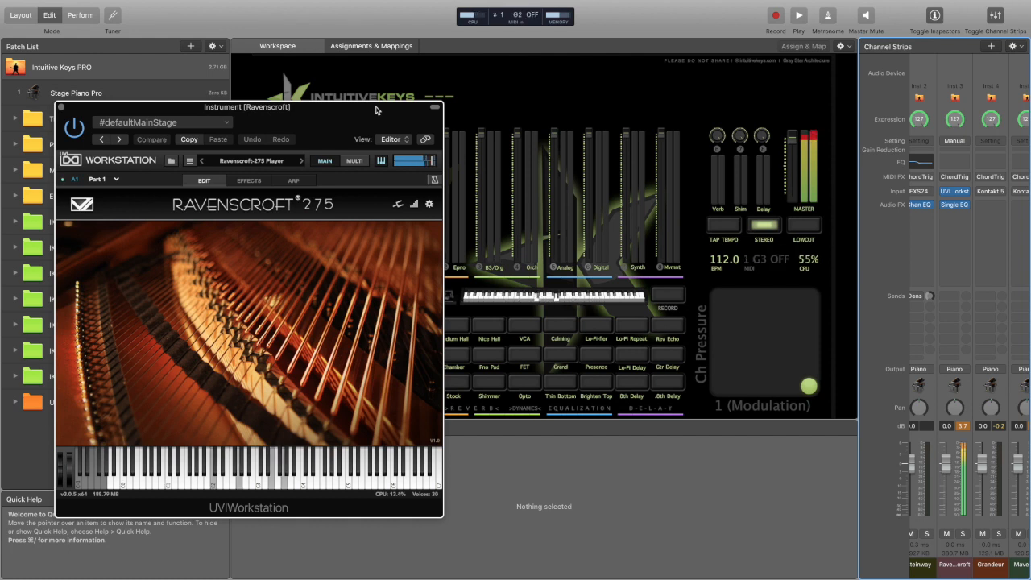
Load the Ravenscroft 275 preset in place of the Player version and close the UVIWorkstation window.
{"action": "left_click", "coordinate": [275, 161]}
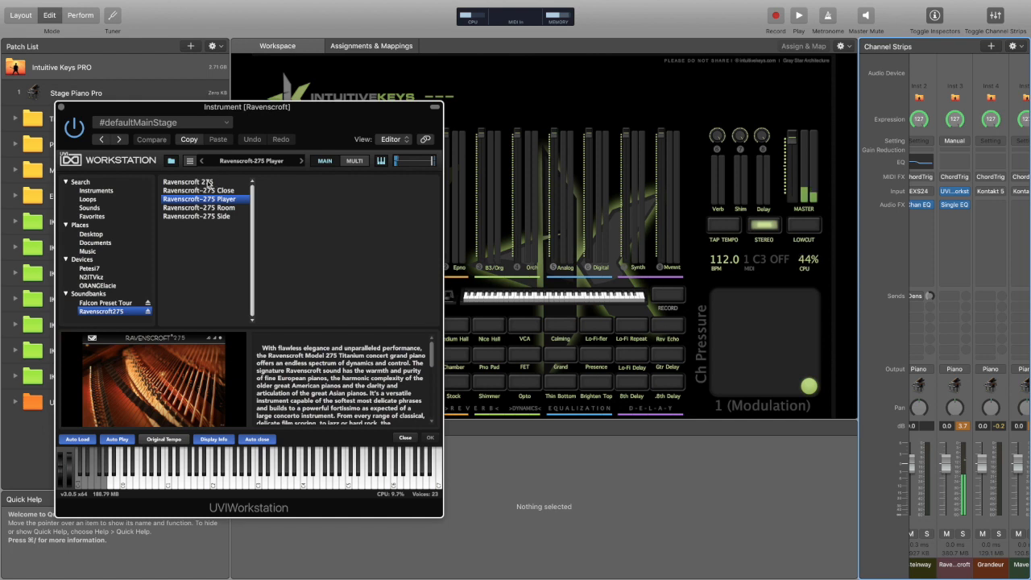
{"action": "left_click", "coordinate": [208, 184]}
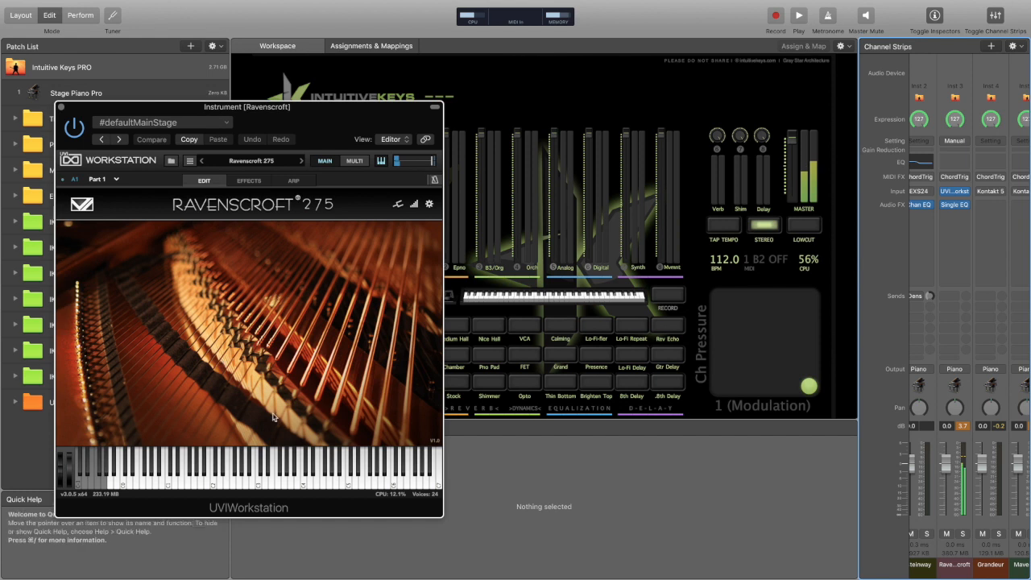
{"action": "left_click_drag", "start_coordinate": [196, 106], "coordinate": [505, 81]}
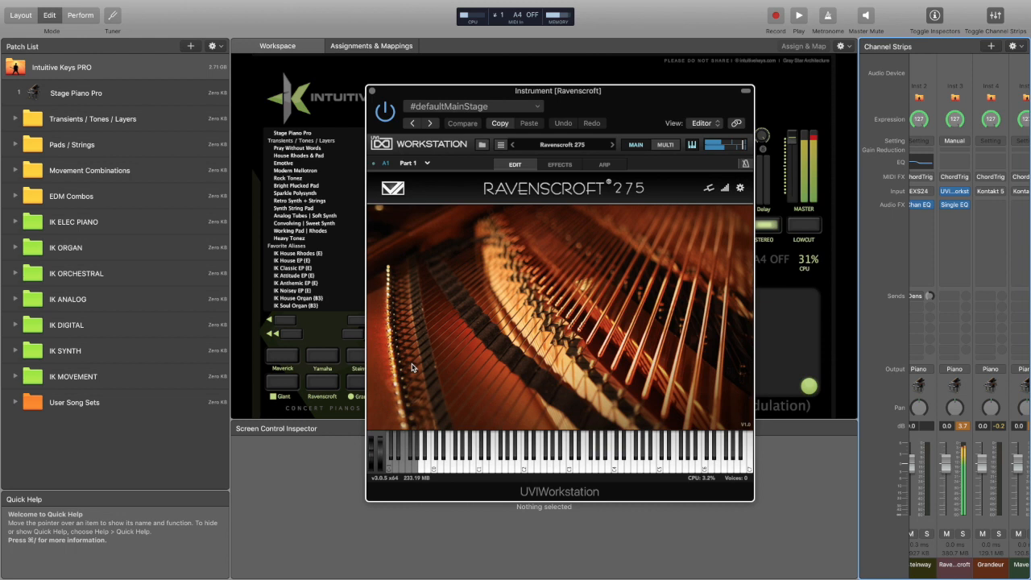
{"action": "left_click", "coordinate": [371, 92]}
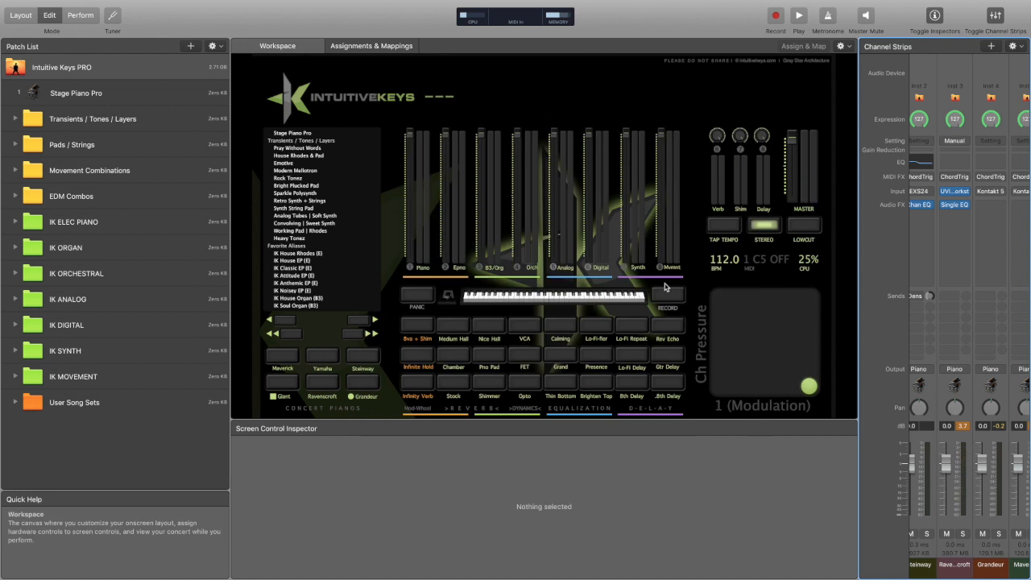
Show the Ravenscroft channel's Single EQ in Editor view, try its modulation-controlled High Cut frequency, and move the window over the channel strips.
{"action": "left_click", "coordinate": [957, 207]}
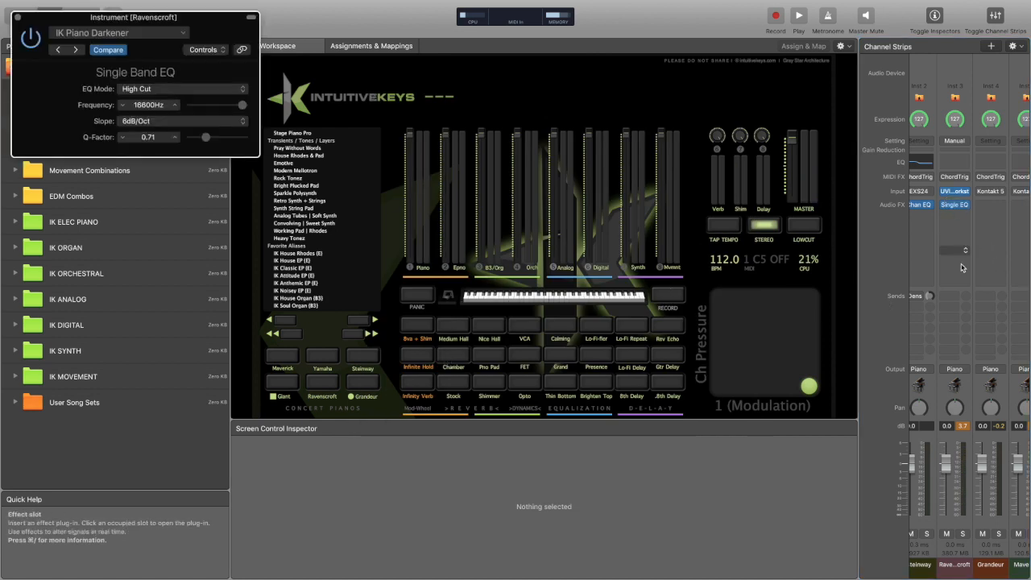
{"action": "left_click", "coordinate": [205, 49]}
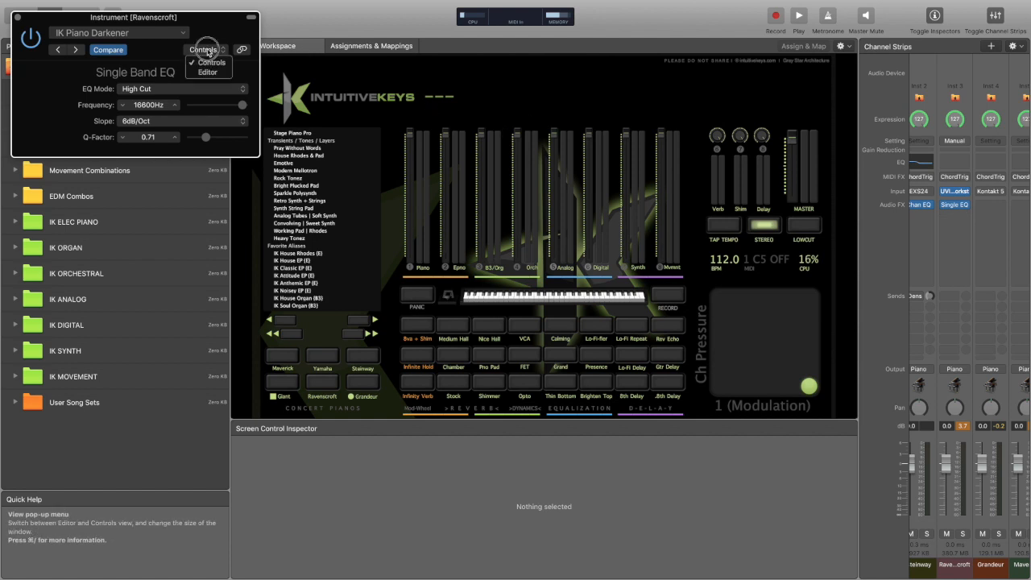
{"action": "left_click", "coordinate": [208, 73]}
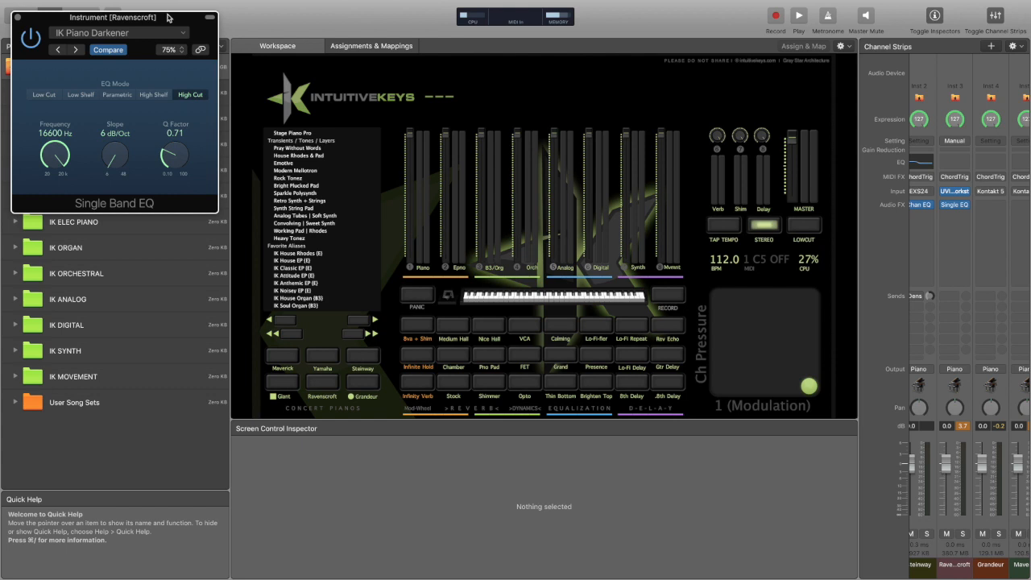
{"action": "left_click_drag", "start_coordinate": [175, 18], "coordinate": [635, 132]}
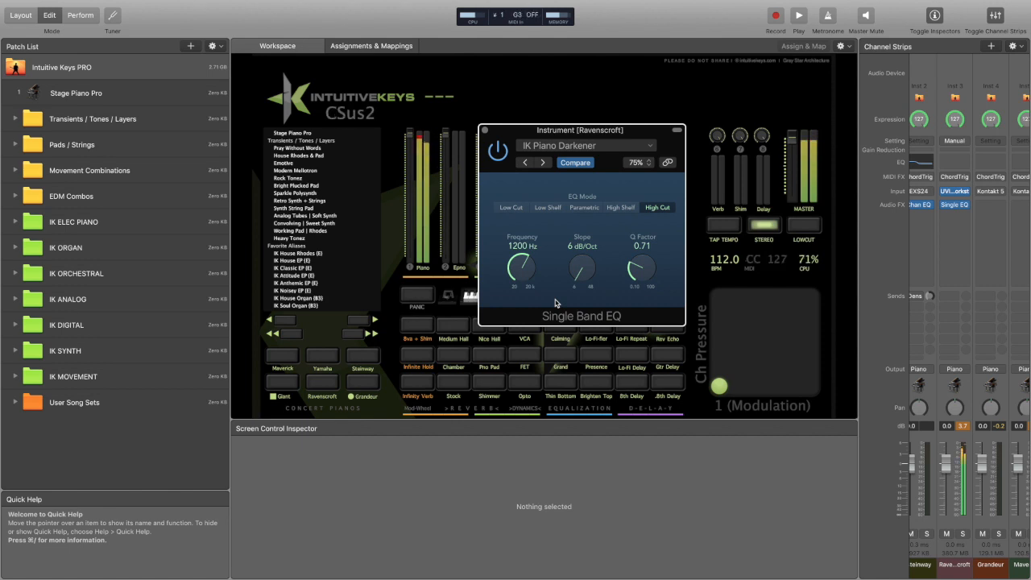
{"action": "left_click_drag", "start_coordinate": [509, 131], "coordinate": [819, 93]}
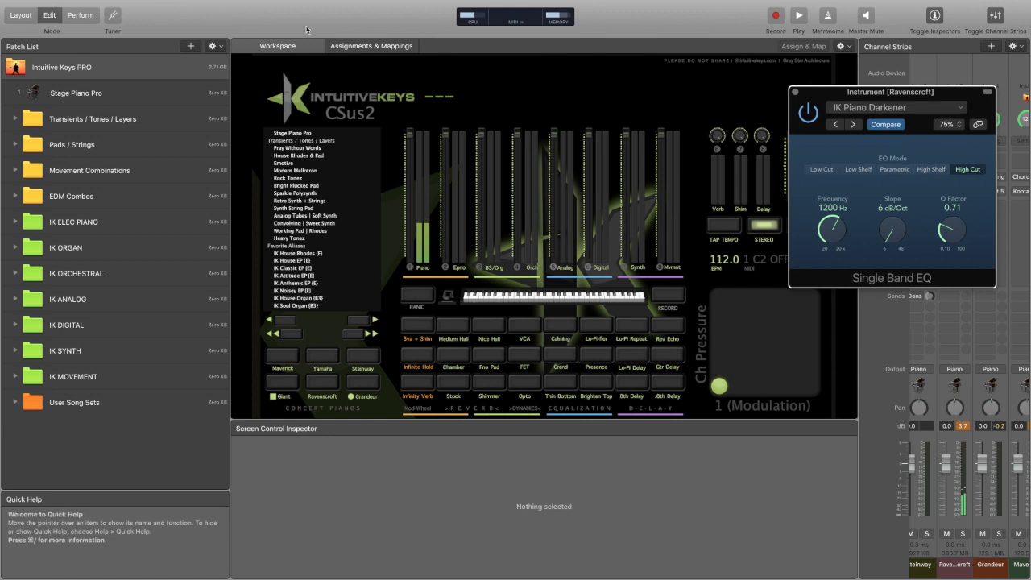
Examine the mod-wheel mapping ranges for the Ravenscroft Single EQ frequency, Steinway high shelf gain and Grandeur color, and close the EQ window.
{"action": "left_click", "coordinate": [351, 46]}
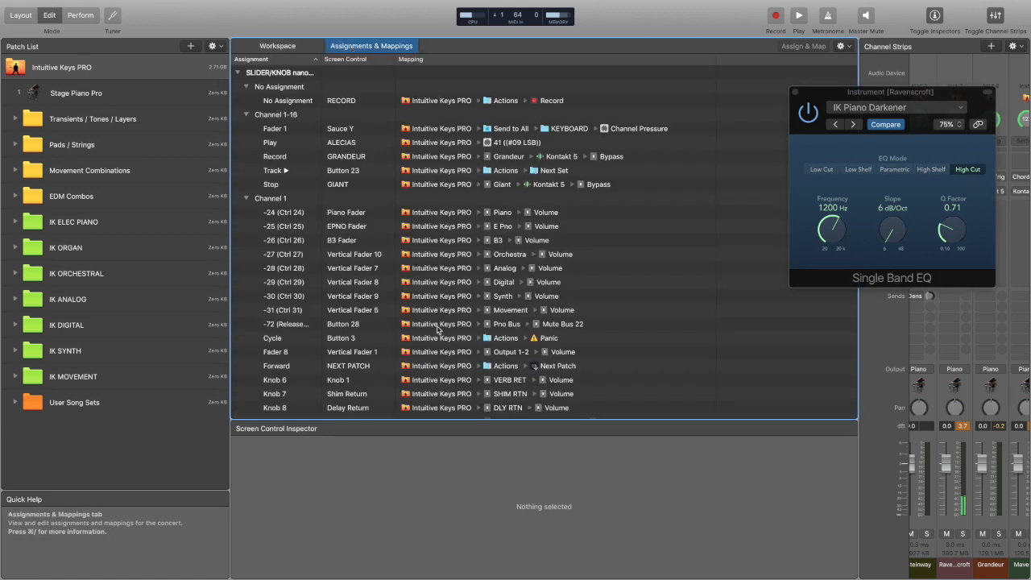
{"action": "scroll", "coordinate": [438, 331], "scroll_direction": "down", "scroll_amount": 15}
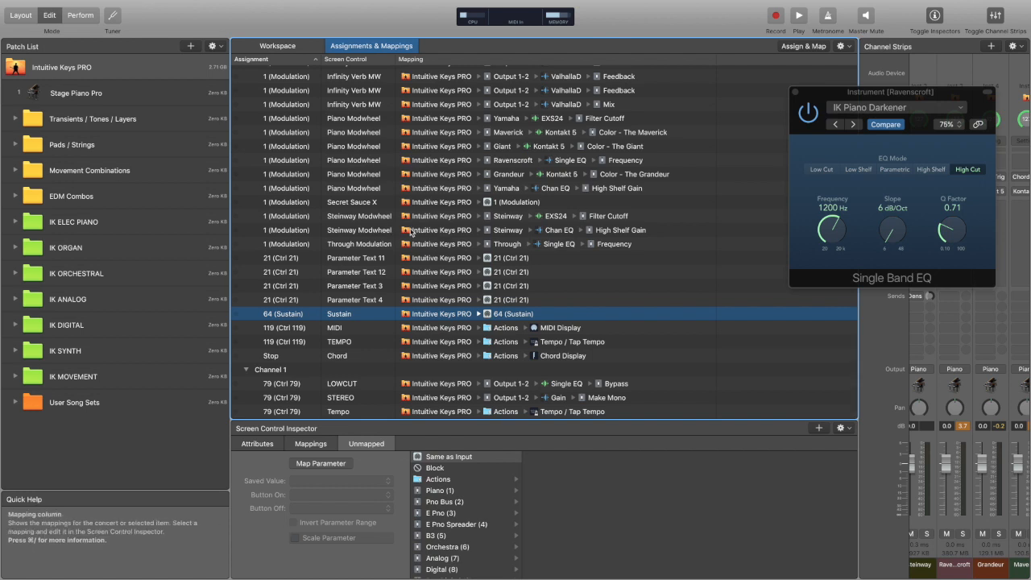
{"action": "scroll", "coordinate": [521, 199], "scroll_direction": "up", "scroll_amount": 2}
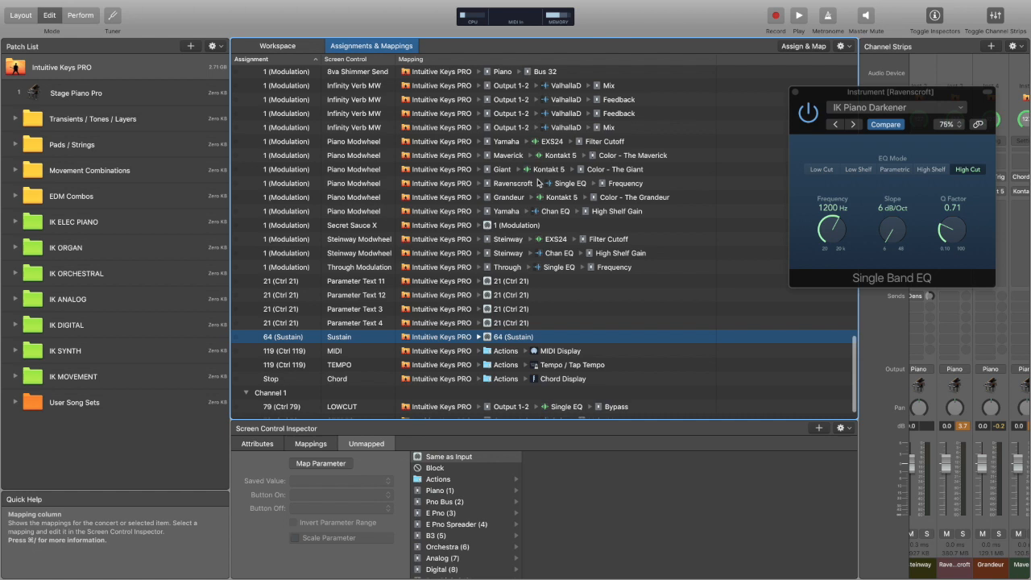
{"action": "left_click", "coordinate": [625, 187]}
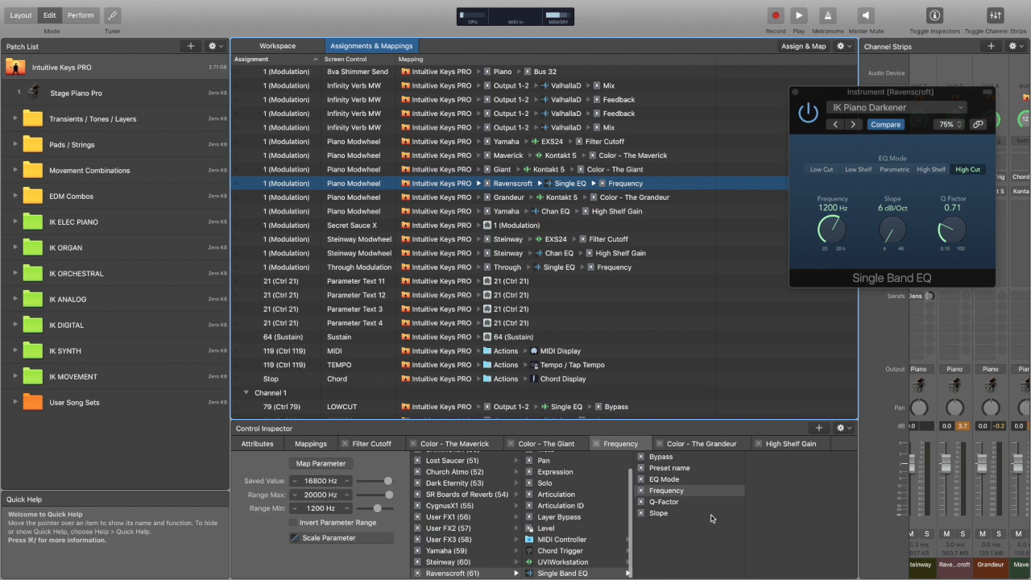
{"action": "left_click", "coordinate": [613, 255]}
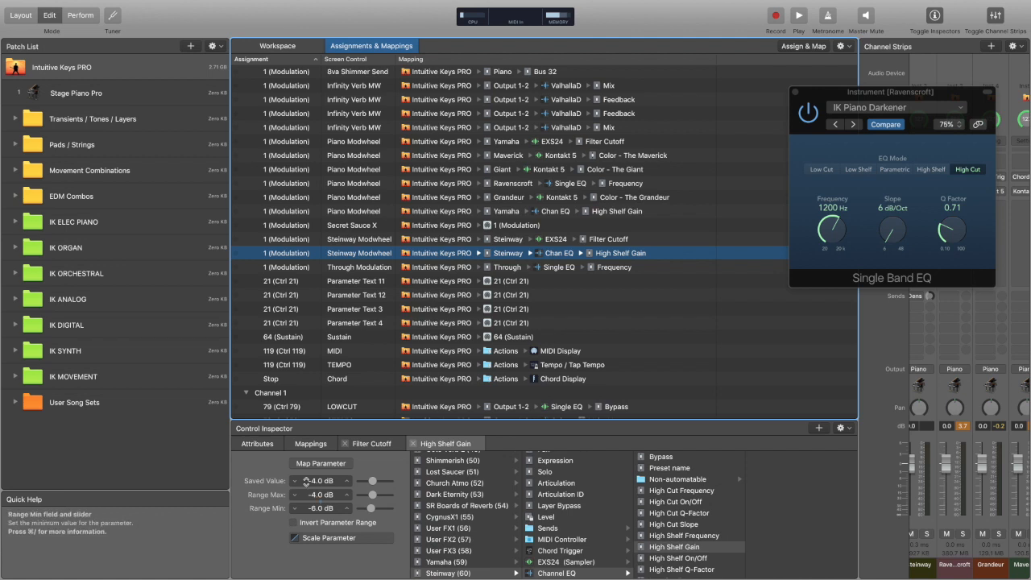
{"action": "left_click", "coordinate": [643, 201]}
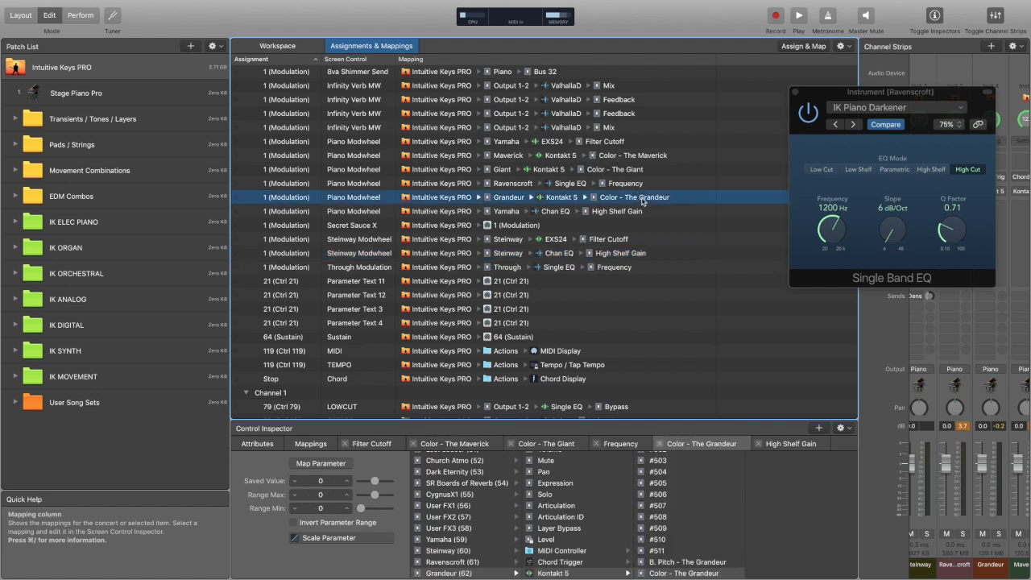
{"action": "left_click", "coordinate": [625, 186]}
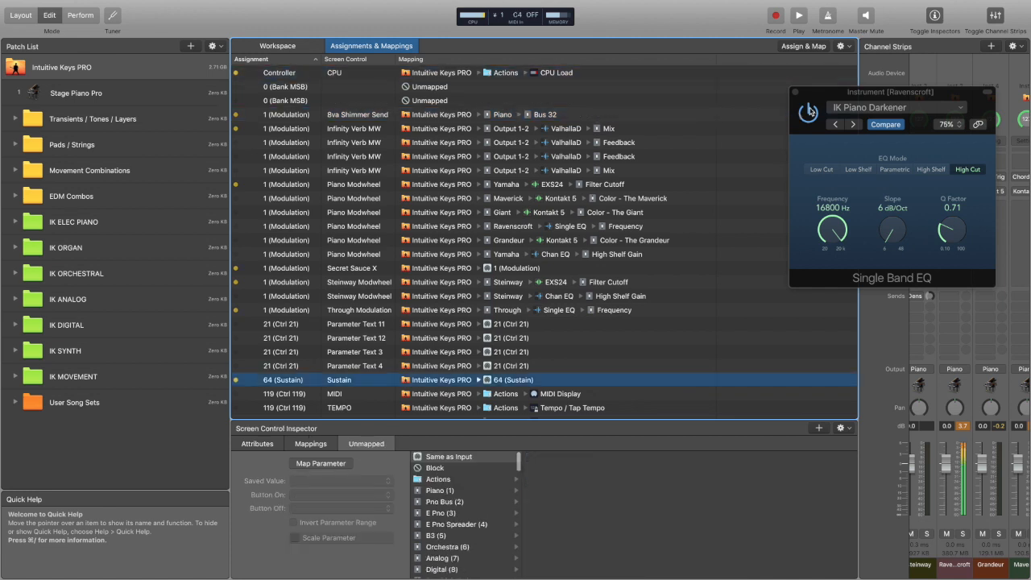
{"action": "left_click", "coordinate": [795, 92]}
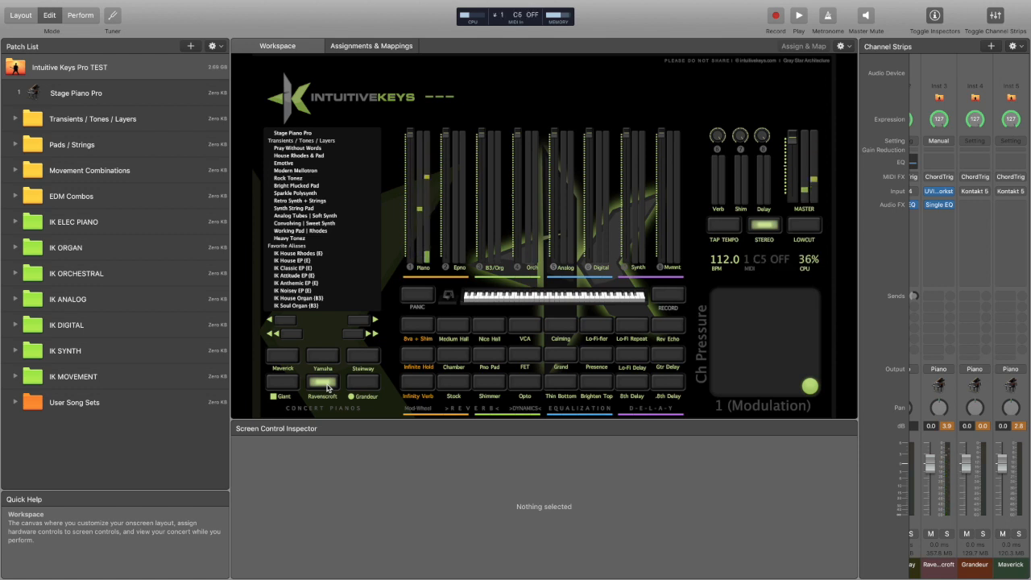
Map the Ravenscroft piano button to the plug-in Bypass of UVIWorkstation on the Ravenscroft (61) channel.
{"action": "left_click", "coordinate": [327, 388]}
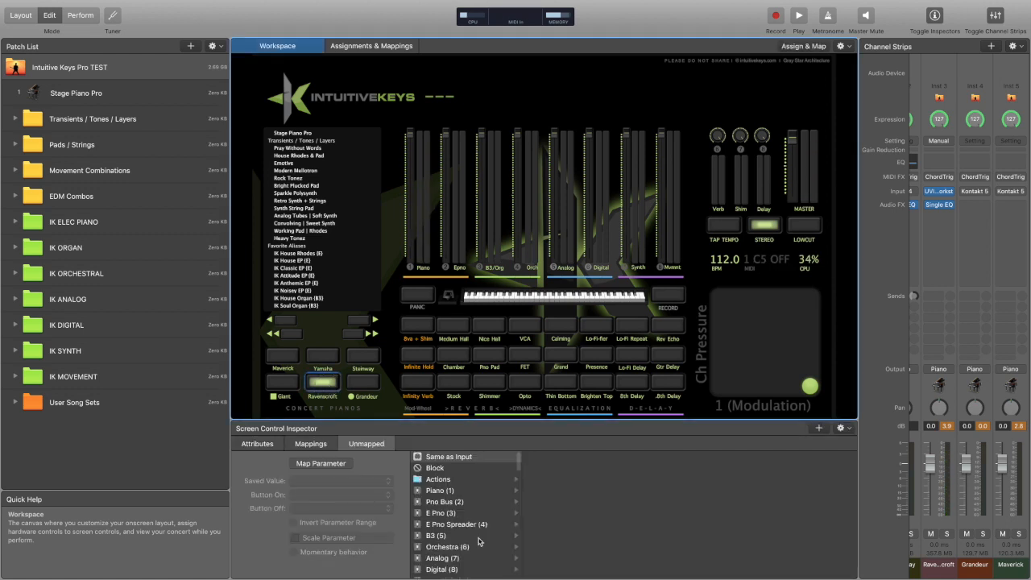
{"action": "scroll", "coordinate": [482, 524], "scroll_direction": "down", "scroll_amount": 10}
{"action": "scroll", "coordinate": [482, 524], "scroll_direction": "down", "scroll_amount": 15}
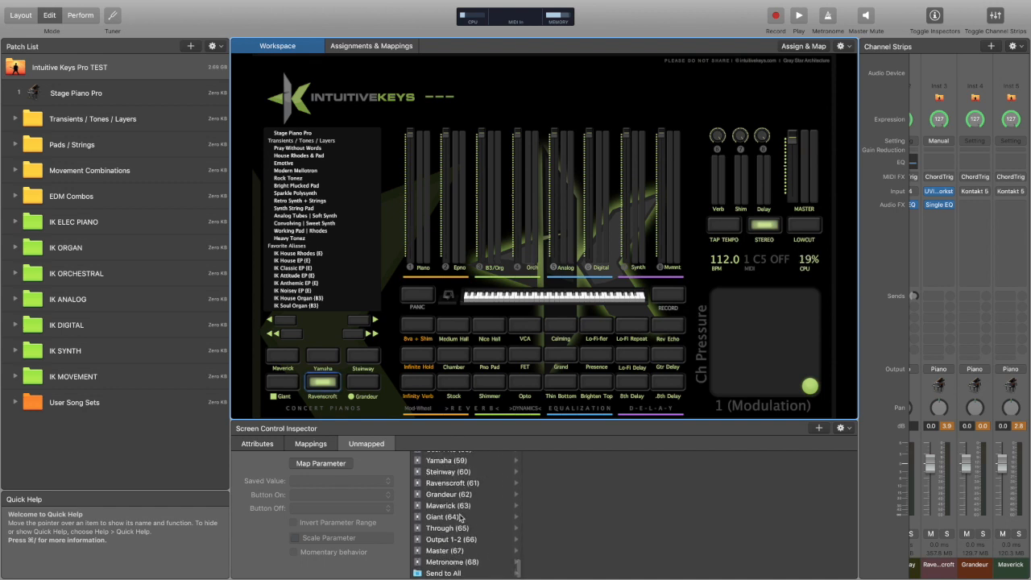
{"action": "left_click", "coordinate": [446, 485]}
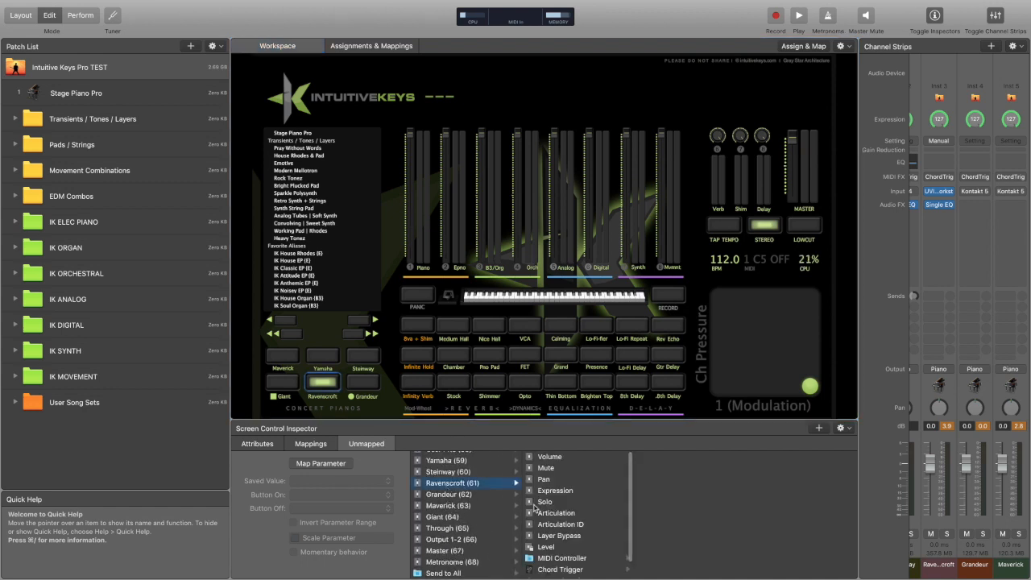
{"action": "scroll", "coordinate": [562, 543], "scroll_direction": "down", "scroll_amount": 3}
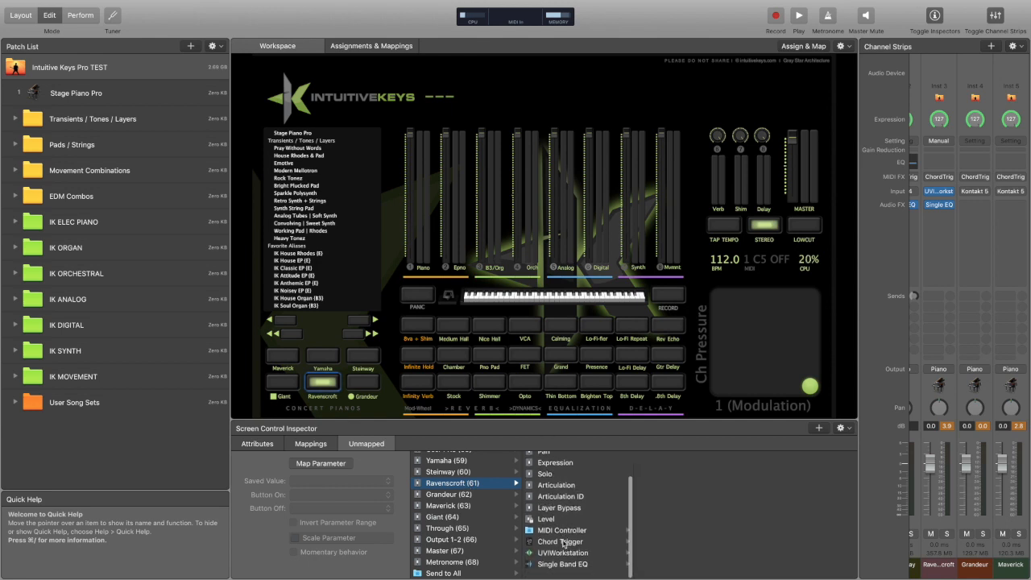
{"action": "left_click", "coordinate": [554, 562]}
{"action": "left_click", "coordinate": [697, 456]}
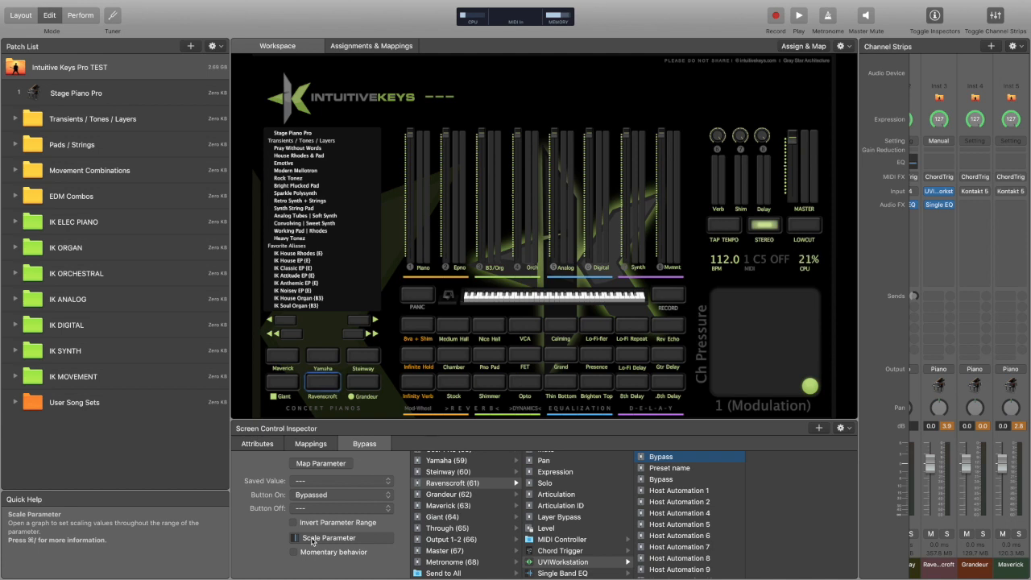
Invert the Bypass mapping's scaling so input 0-63 outputs Bypassed, and close the scaling graph.
{"action": "left_click", "coordinate": [312, 540]}
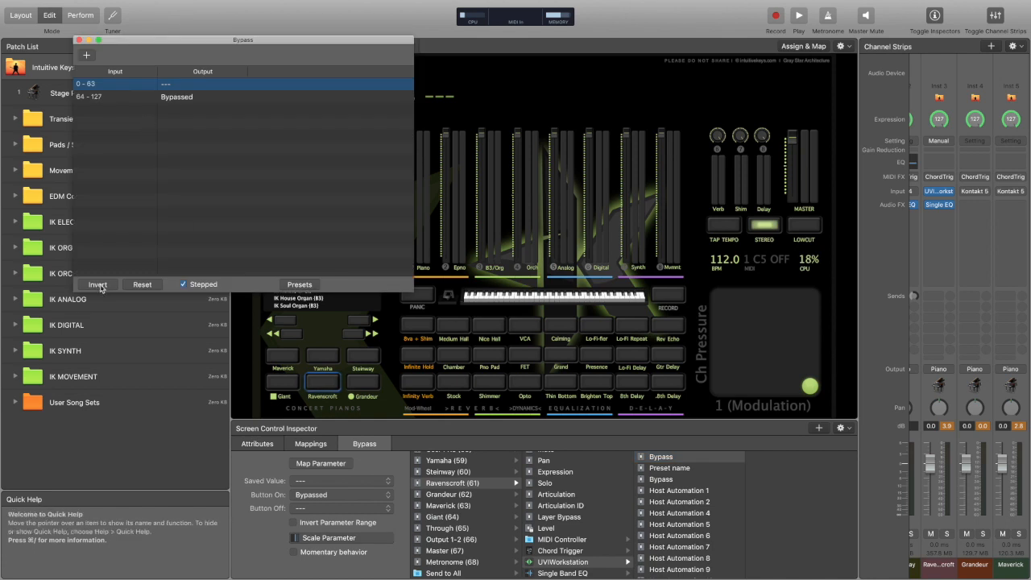
{"action": "left_click", "coordinate": [98, 284]}
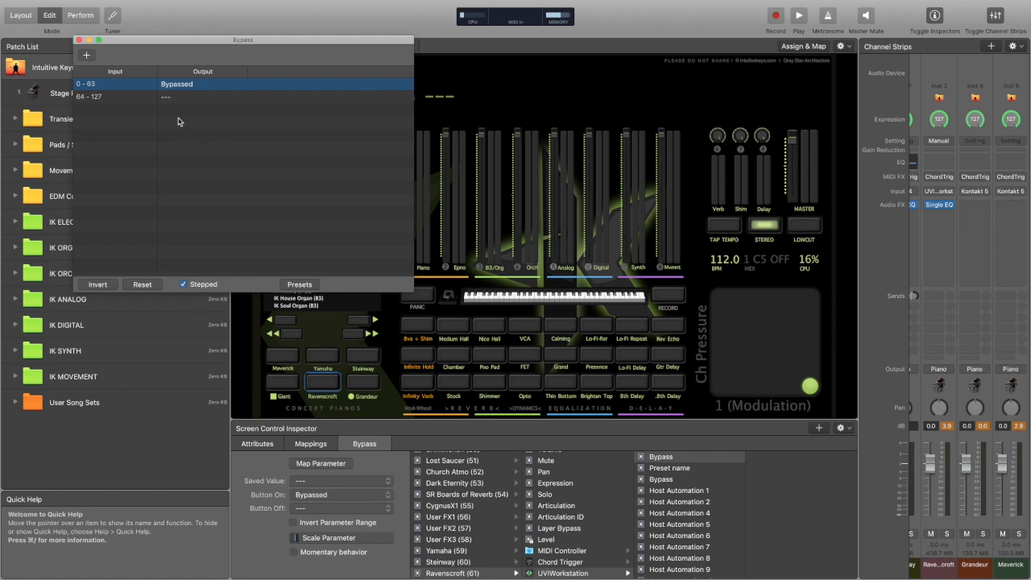
{"action": "left_click", "coordinate": [78, 41]}
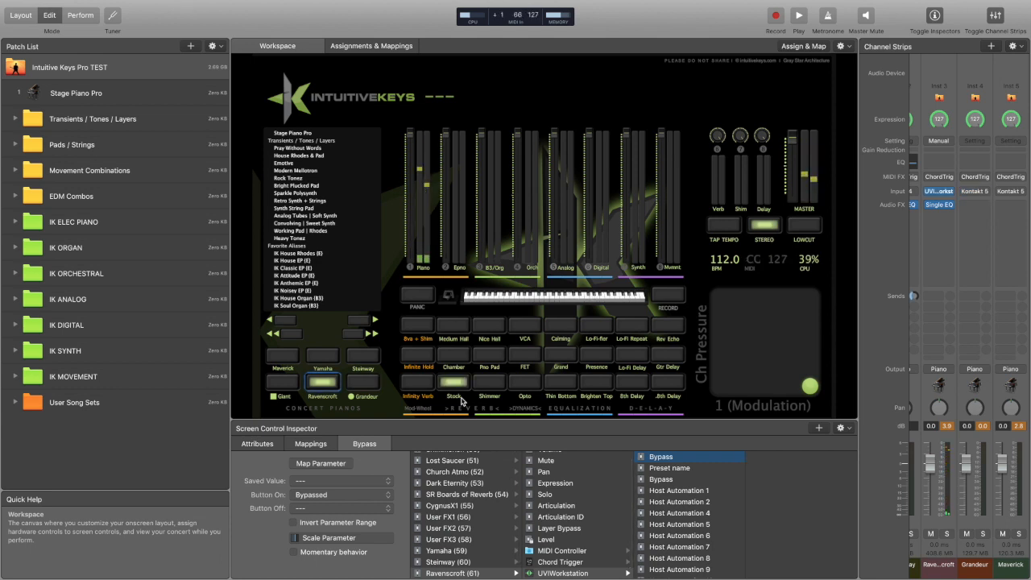
Show the Ravenscroft channel's UVIWorkstation in Editor view and delete the 8 Band EQ from its preset effects.
{"action": "scroll", "coordinate": [983, 219], "scroll_direction": "left", "scroll_amount": 3}
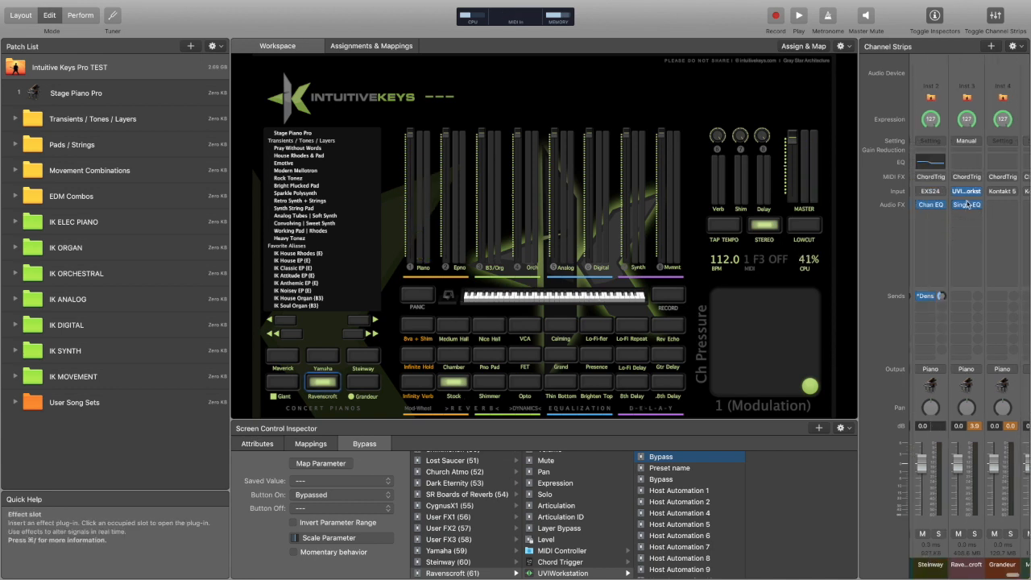
{"action": "left_click", "coordinate": [966, 191]}
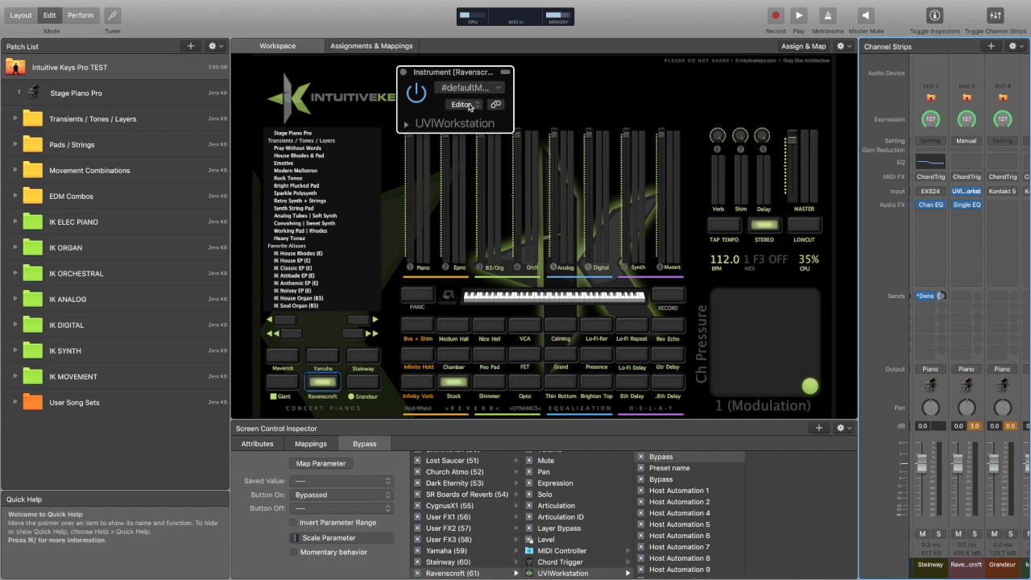
{"action": "left_click", "coordinate": [475, 105]}
{"action": "left_click", "coordinate": [475, 132]}
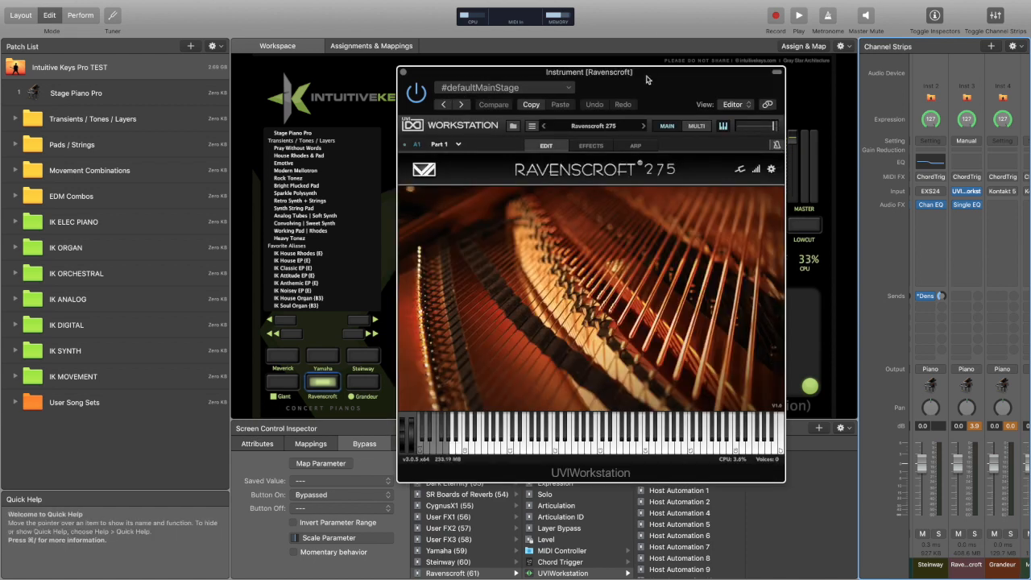
{"action": "left_click_drag", "start_coordinate": [656, 76], "coordinate": [620, 104]}
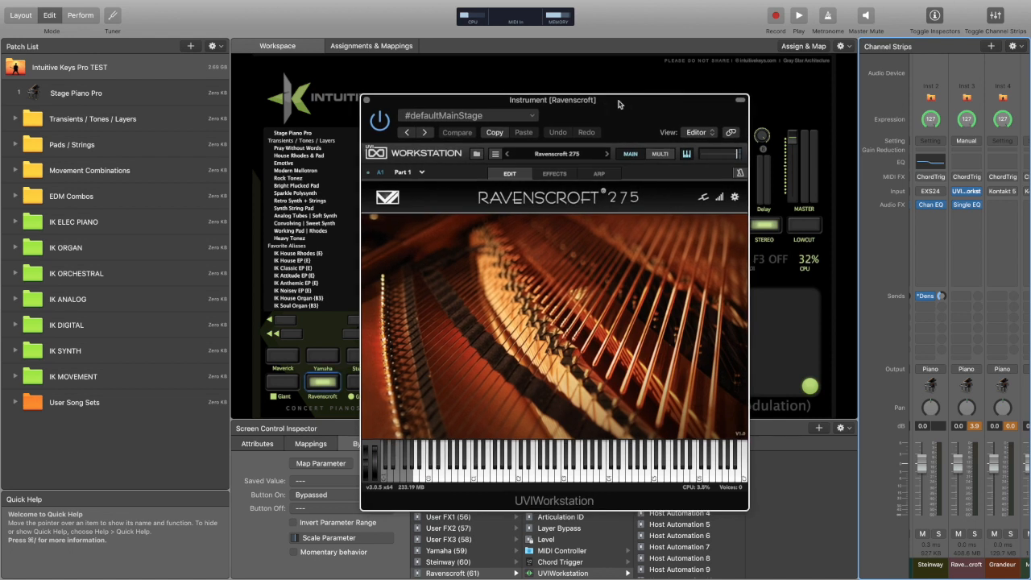
{"action": "left_click", "coordinate": [557, 174]}
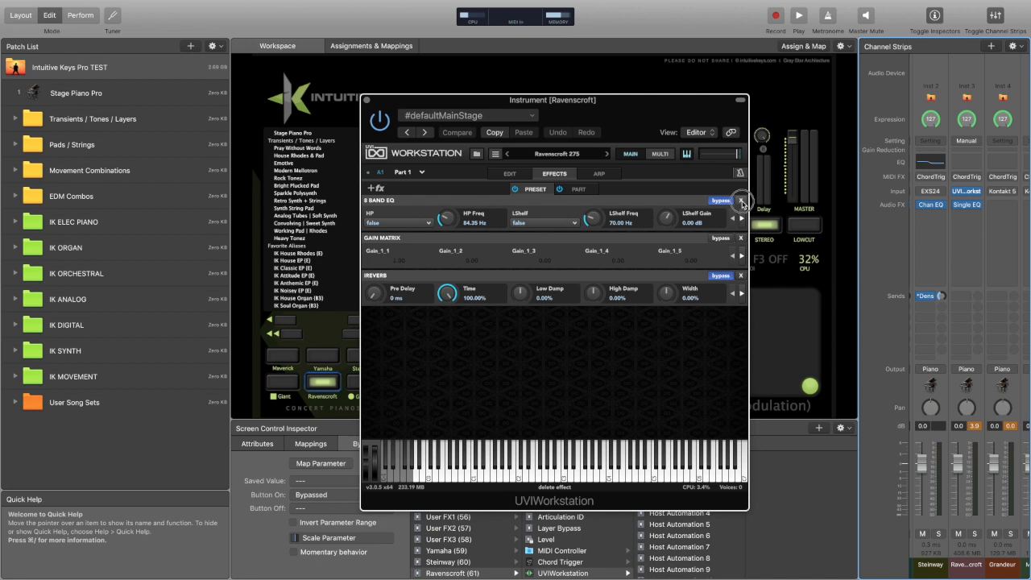
{"action": "left_click", "coordinate": [741, 200]}
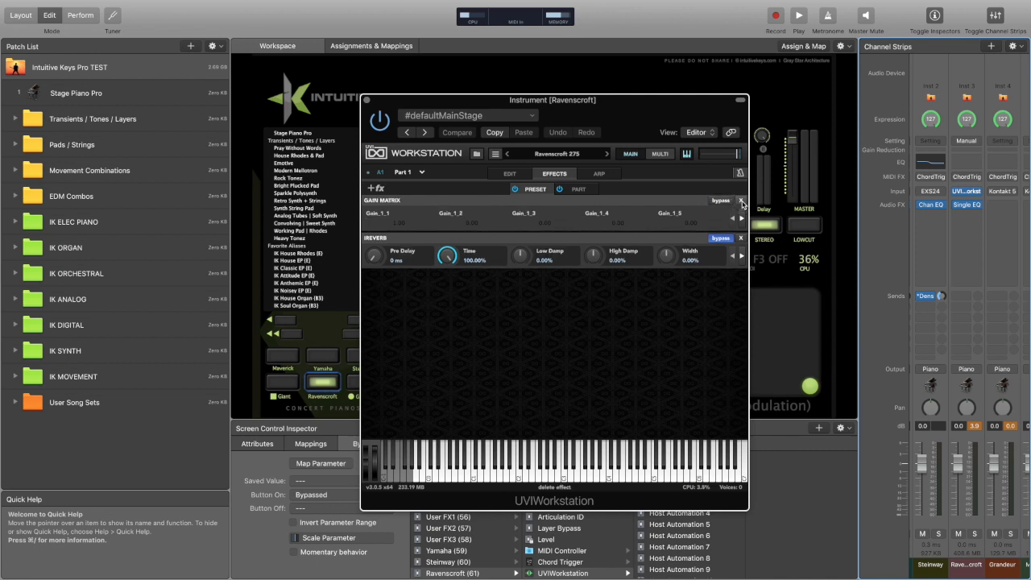
Load the Warm Chapel preset from IR Verb's Temple & Co into the reverb effect and delete the Gain Matrix.
{"action": "double_click", "coordinate": [602, 242]}
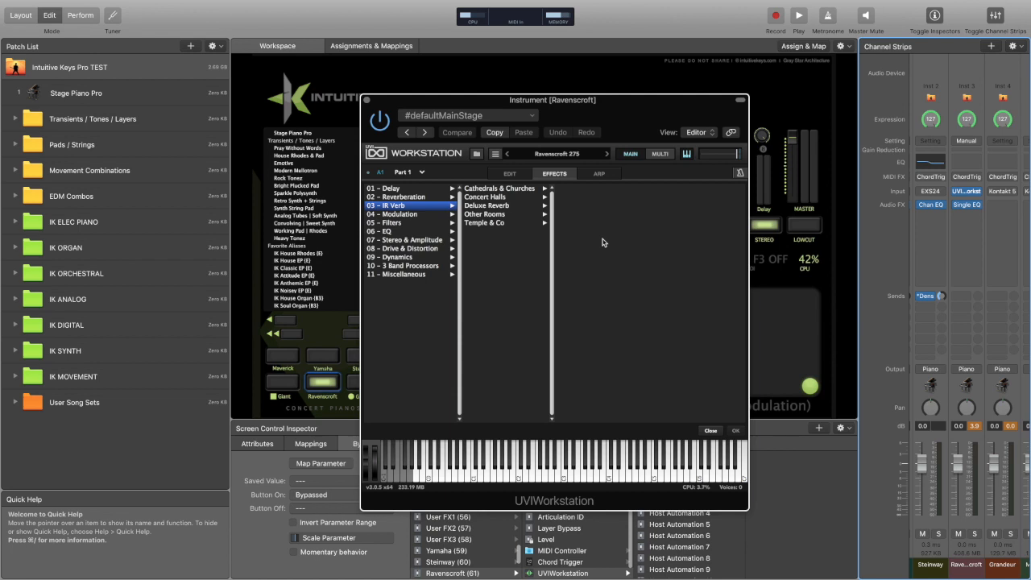
{"action": "left_click", "coordinate": [484, 224]}
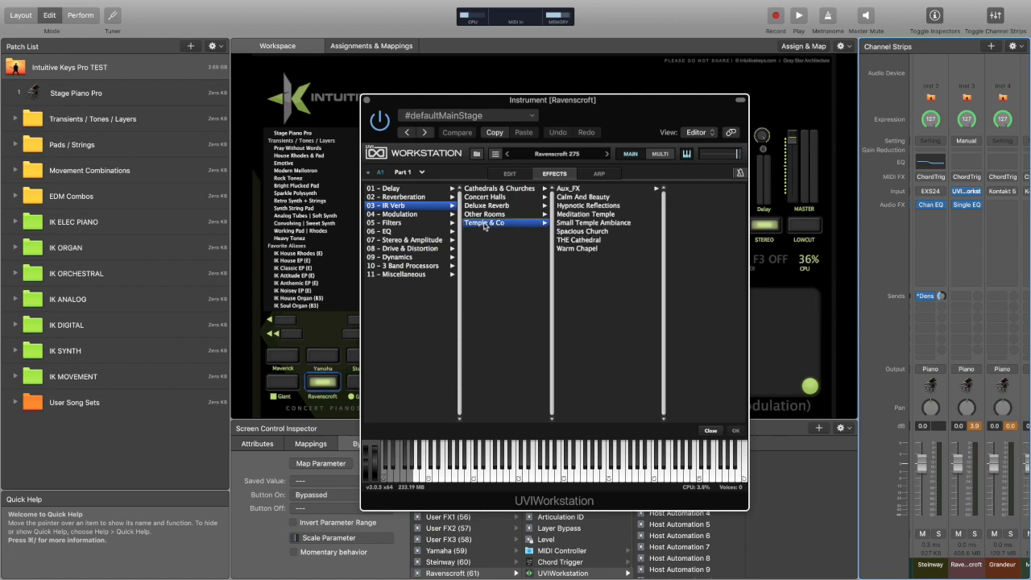
{"action": "left_click", "coordinate": [603, 250]}
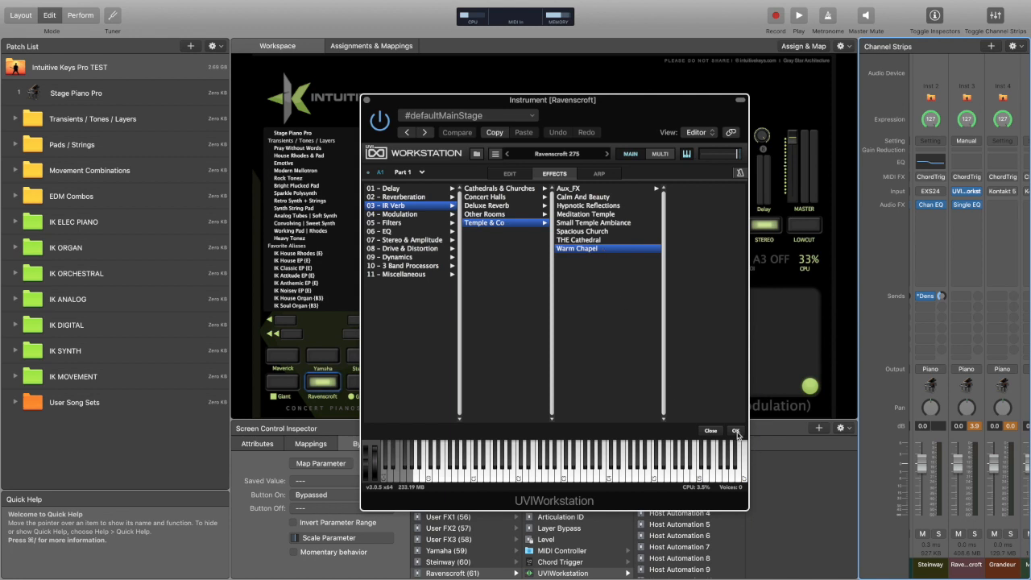
{"action": "left_click", "coordinate": [735, 431]}
{"action": "left_click", "coordinate": [735, 431]}
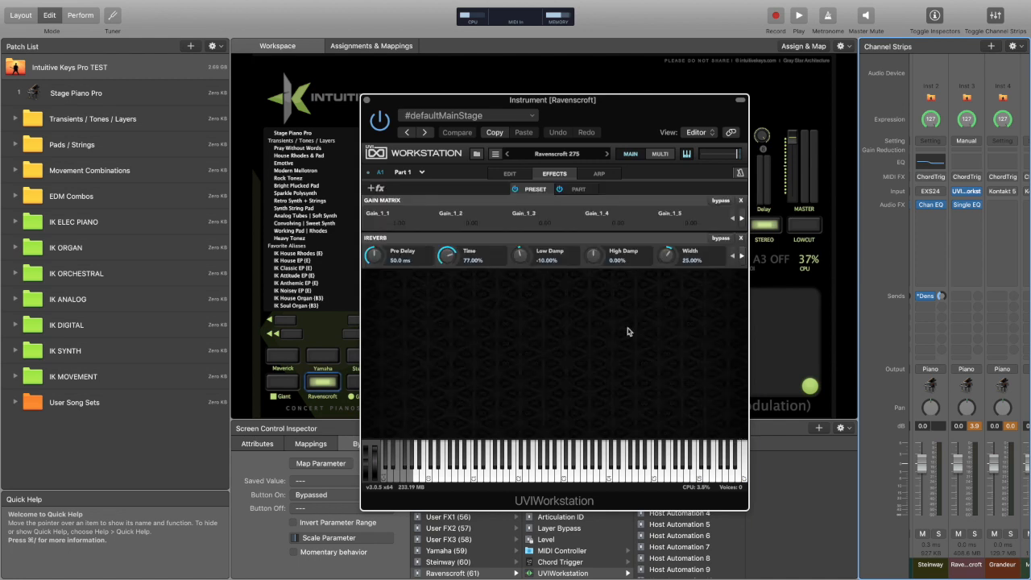
{"action": "left_click", "coordinate": [741, 200]}
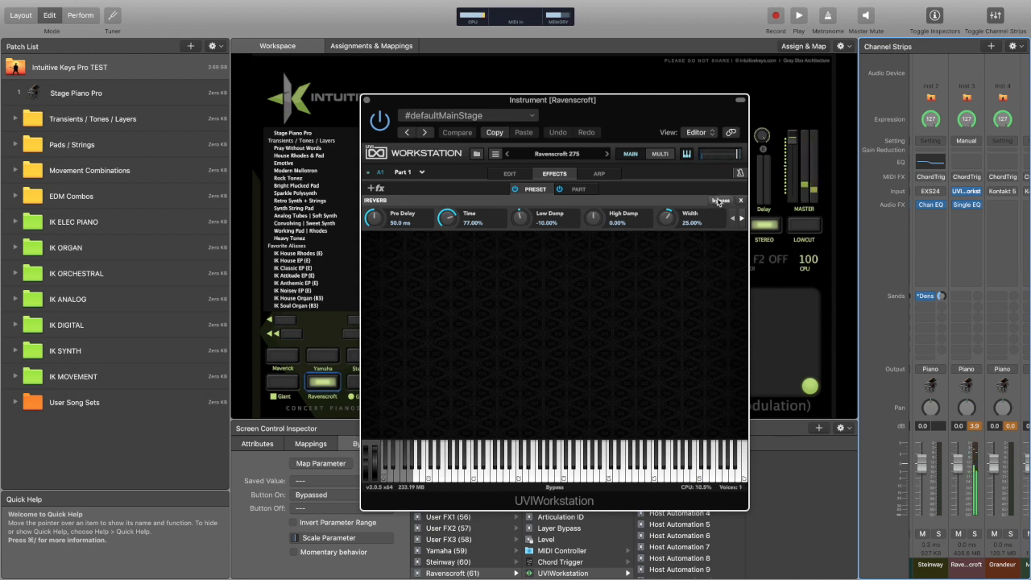
Assign the iReverb's bypass switch to Host Automation 4 and close the automation settings.
{"action": "right_click", "coordinate": [718, 202]}
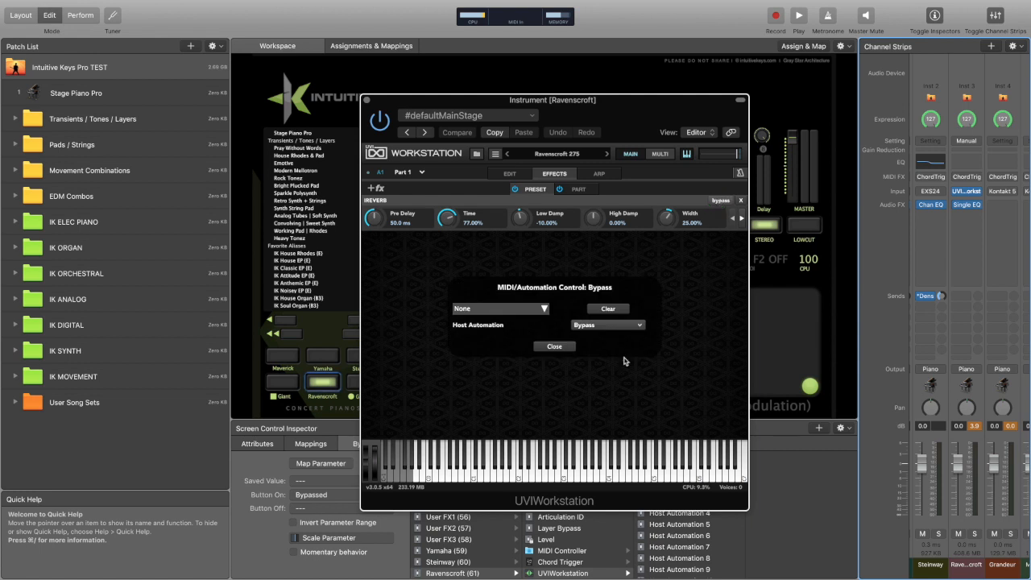
{"action": "left_click", "coordinate": [641, 325]}
{"action": "left_click", "coordinate": [641, 326]}
{"action": "left_click", "coordinate": [639, 326]}
{"action": "left_click", "coordinate": [639, 326]}
{"action": "left_click", "coordinate": [639, 326]}
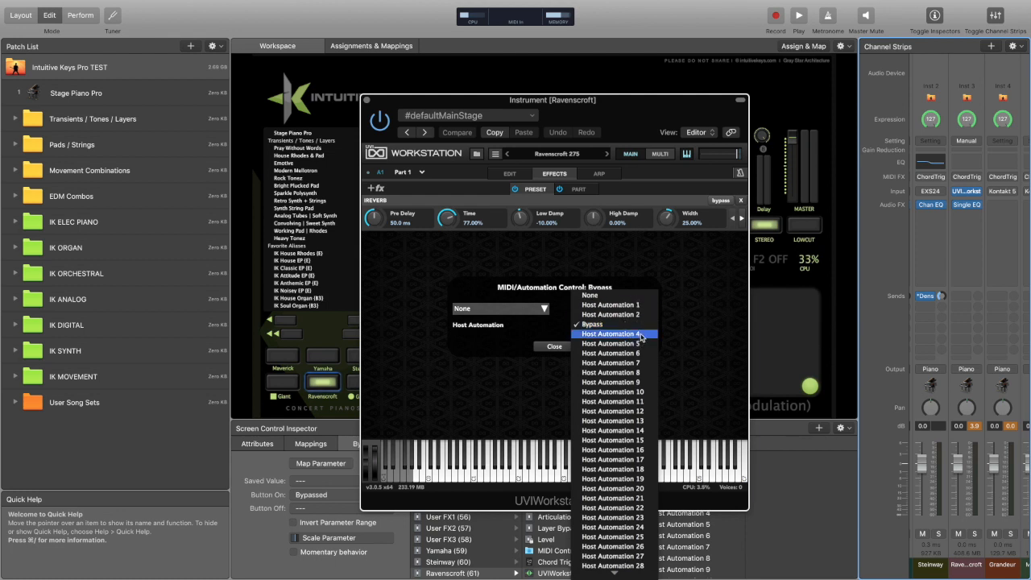
{"action": "left_click", "coordinate": [641, 334]}
{"action": "left_click", "coordinate": [593, 335]}
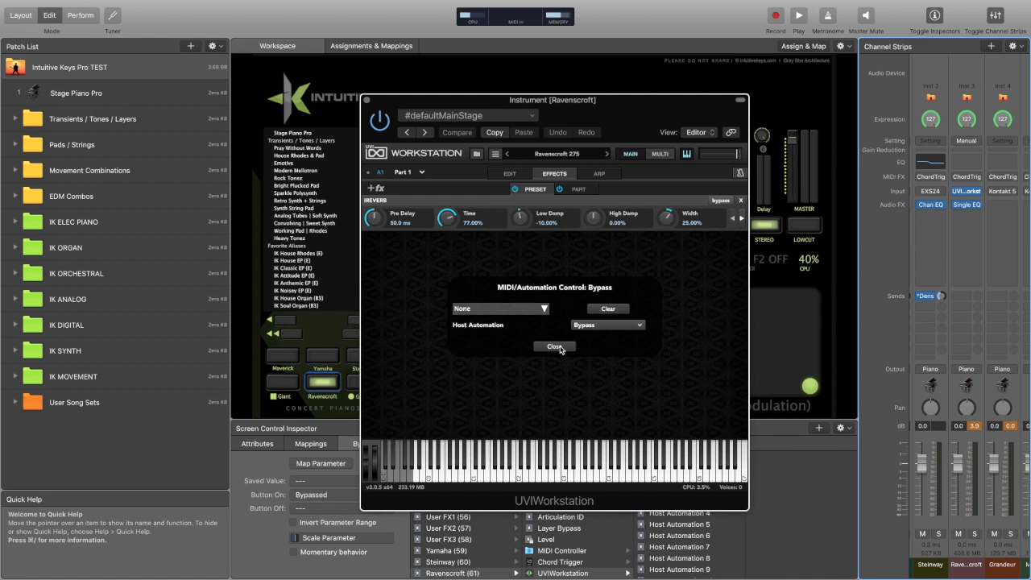
{"action": "left_click", "coordinate": [560, 348]}
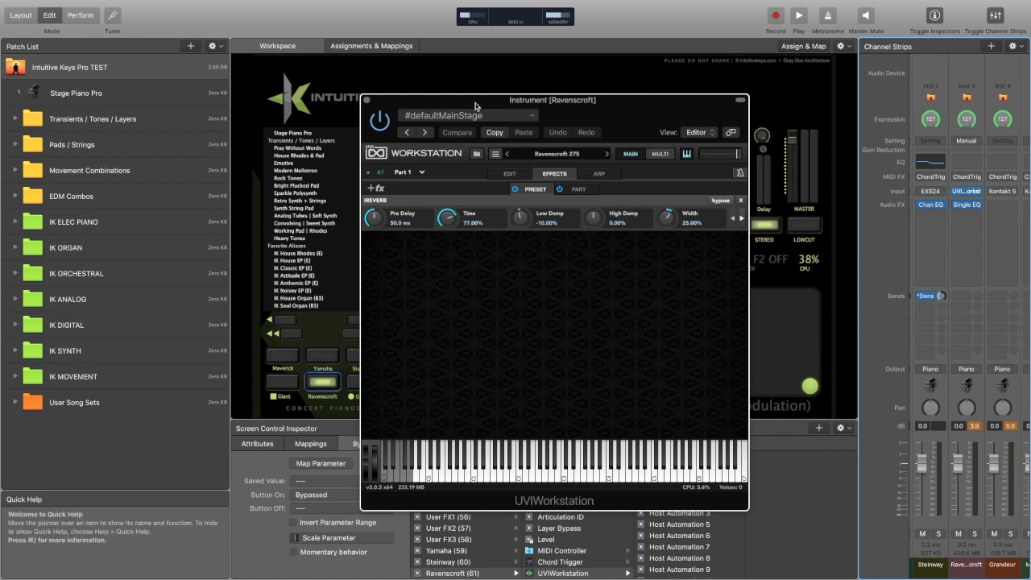
Close the Ravenscroft instrument's UVIWorkstation window and select the Stock reverb button in the workspace.
{"action": "left_click_drag", "start_coordinate": [479, 101], "coordinate": [695, 96]}
{"action": "left_click", "coordinate": [583, 94]}
{"action": "left_click", "coordinate": [455, 382]}
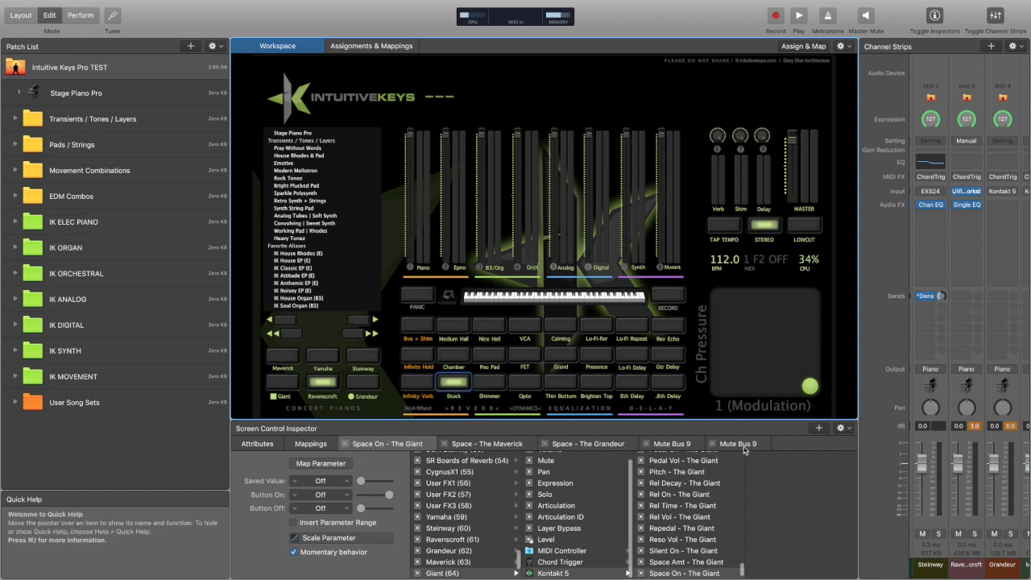
Add a mapping to the Stock button that targets the Ravenscroft (61) channel's UVIWorkstation reverb Bypass parameter, listed just above Host Automation 1.
{"action": "left_click", "coordinate": [823, 429]}
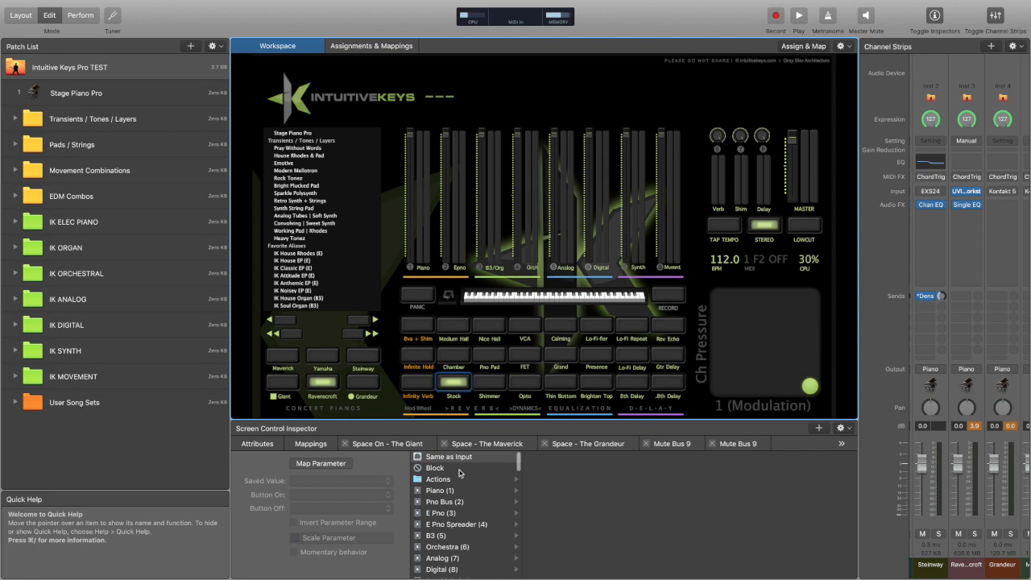
{"action": "scroll", "coordinate": [467, 545], "scroll_direction": "down", "scroll_amount": 20}
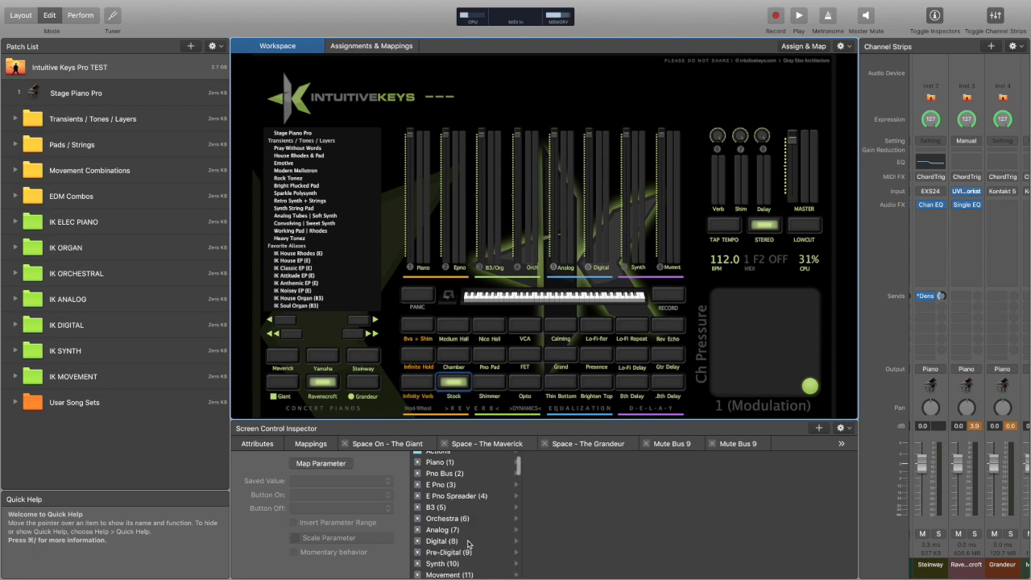
{"action": "scroll", "coordinate": [468, 545], "scroll_direction": "up", "scroll_amount": 5}
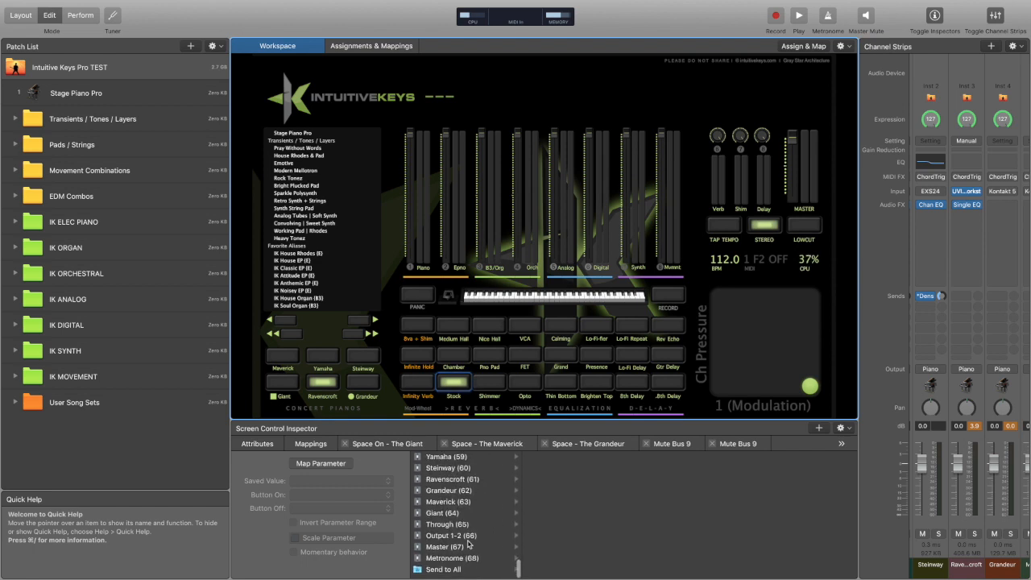
{"action": "scroll", "coordinate": [451, 567], "scroll_direction": "down", "scroll_amount": 3}
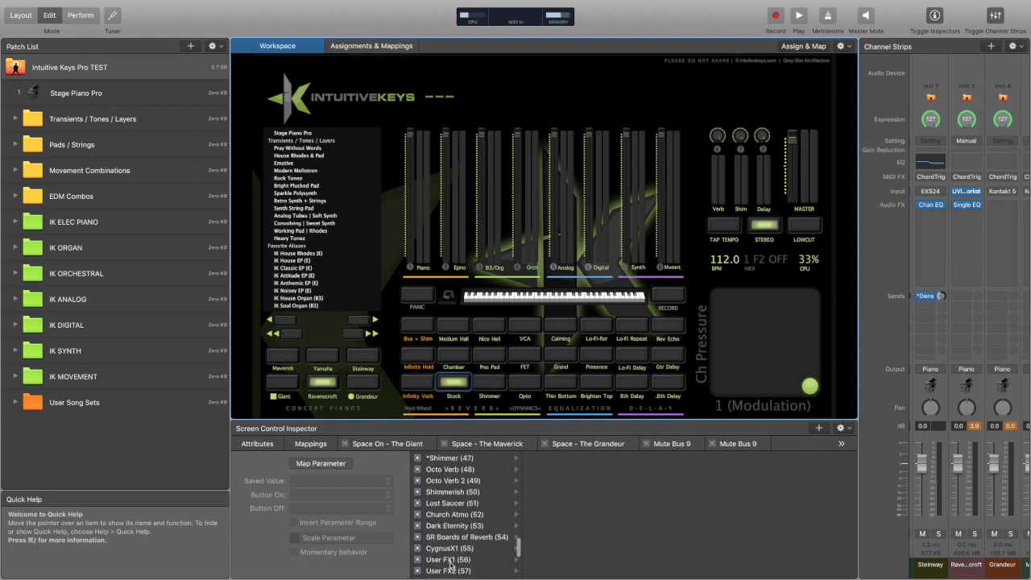
{"action": "scroll", "coordinate": [446, 505], "scroll_direction": "down", "scroll_amount": 5}
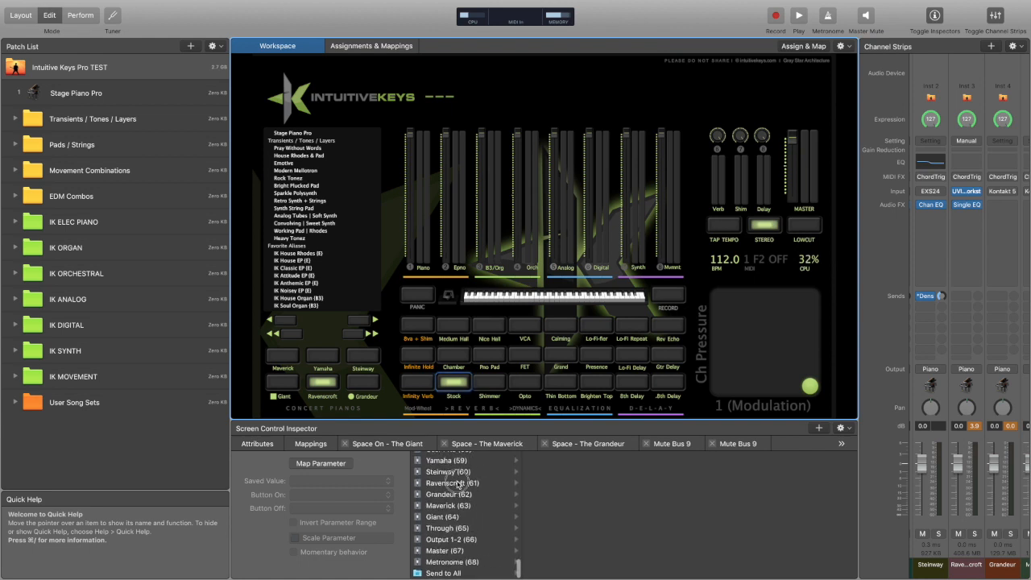
{"action": "left_click", "coordinate": [453, 481]}
{"action": "scroll", "coordinate": [564, 556], "scroll_direction": "down", "scroll_amount": 2}
{"action": "mouse_move", "coordinate": [546, 564]}
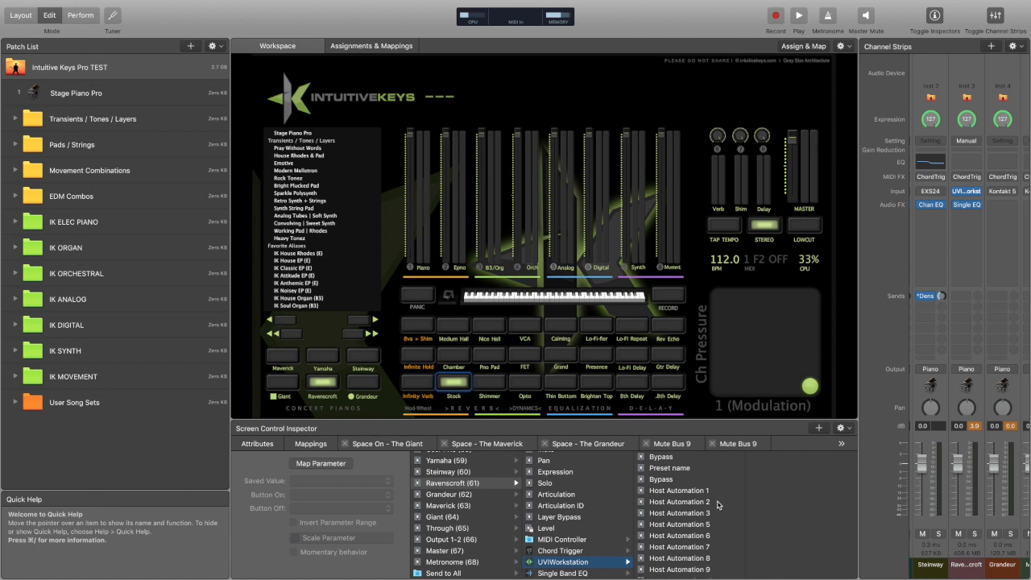
{"action": "left_click", "coordinate": [663, 482]}
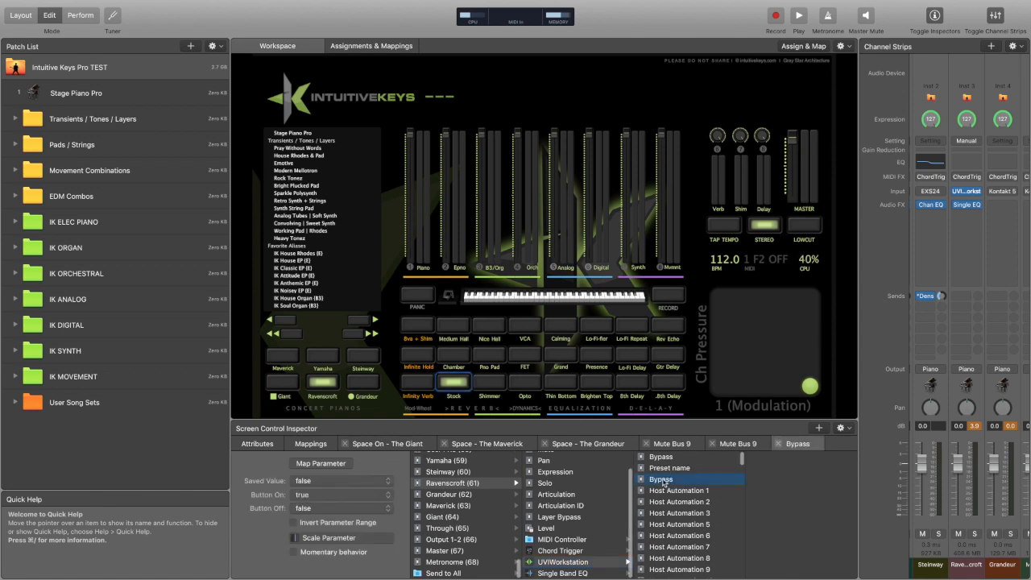
Invert the Stock button's new Bypass scaling so input 0-63 outputs true, and close the scaling graph.
{"action": "left_click", "coordinate": [320, 538]}
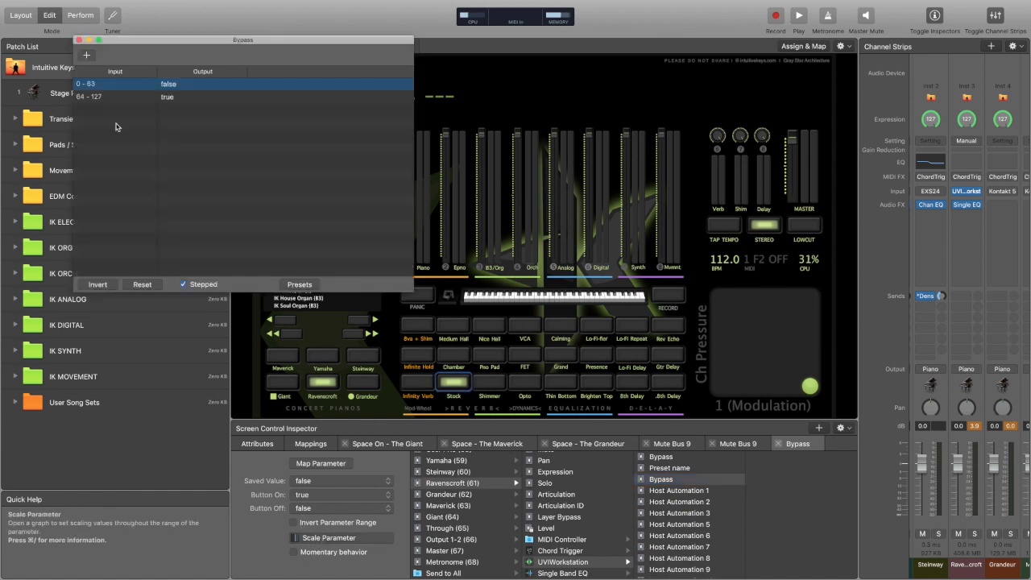
{"action": "left_click", "coordinate": [98, 286]}
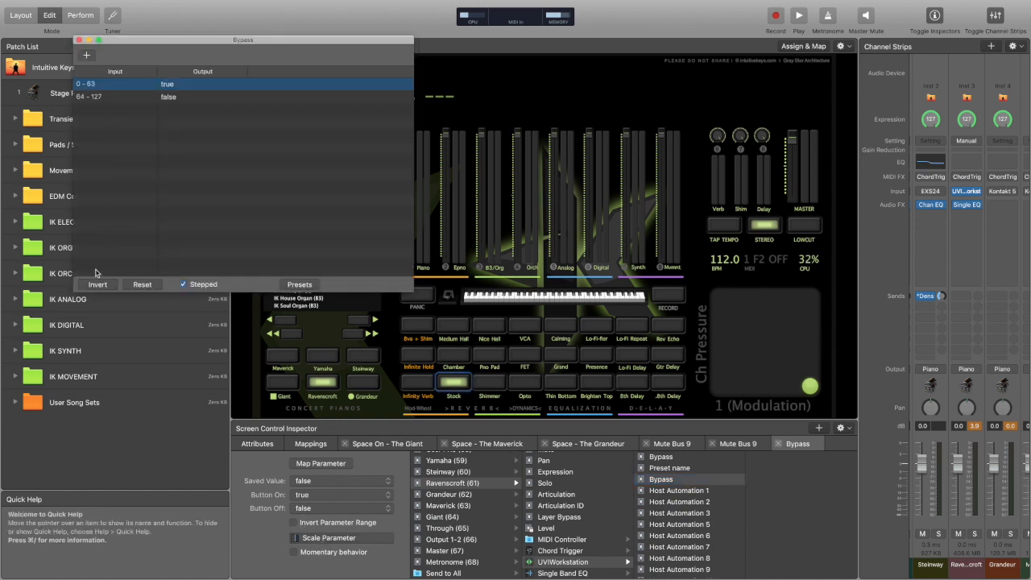
{"action": "left_click", "coordinate": [79, 40]}
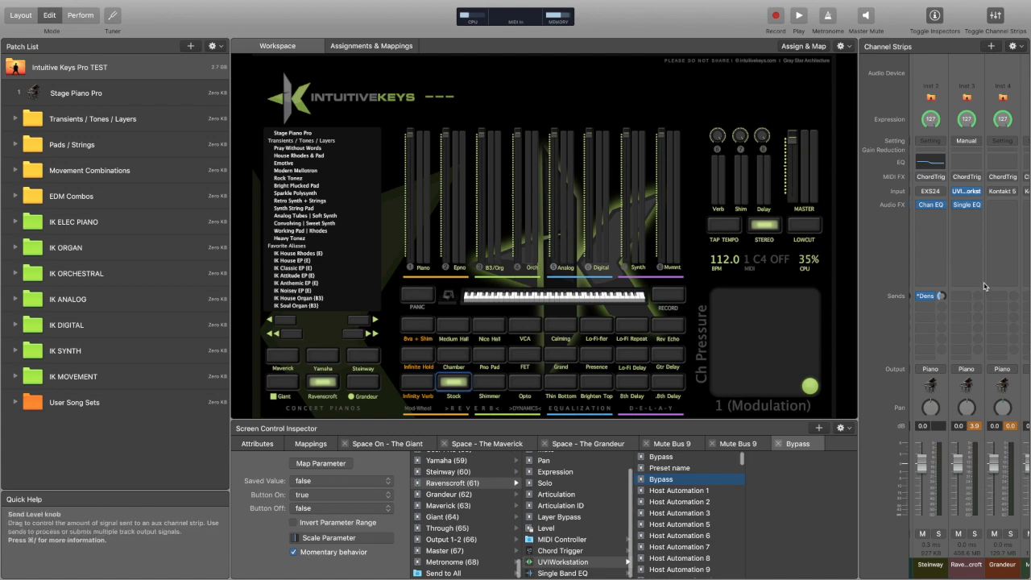
Open the Ravenscroft channel's UVIWorkstation in Editor view, check the iReverb bypass state among its preset effects, and close the window.
{"action": "left_click", "coordinate": [967, 193]}
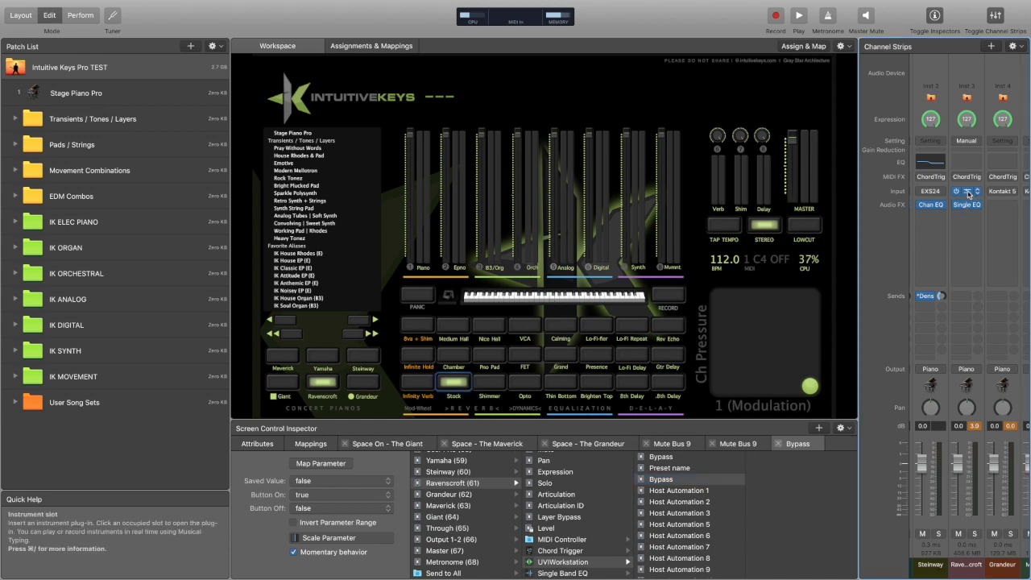
{"action": "scroll", "coordinate": [931, 285], "scroll_direction": "left", "scroll_amount": 15}
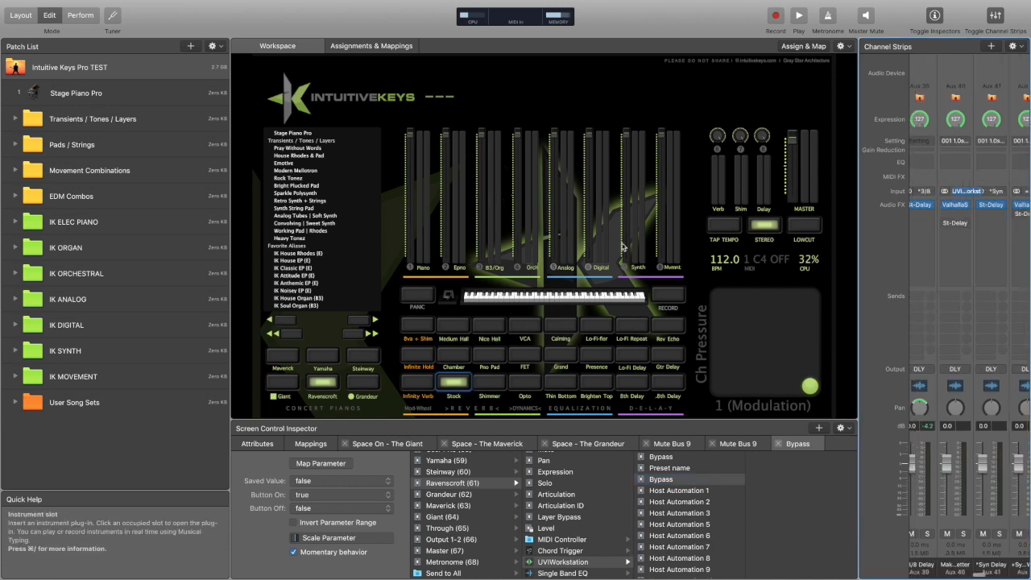
{"action": "scroll", "coordinate": [953, 255], "scroll_direction": "left", "scroll_amount": 10}
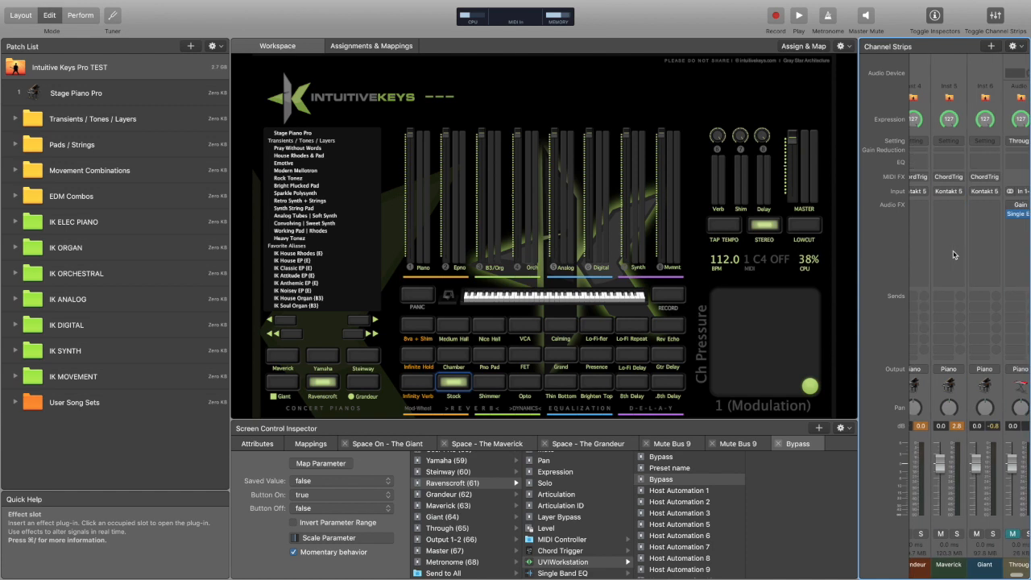
{"action": "scroll", "coordinate": [954, 254], "scroll_direction": "left", "scroll_amount": 3}
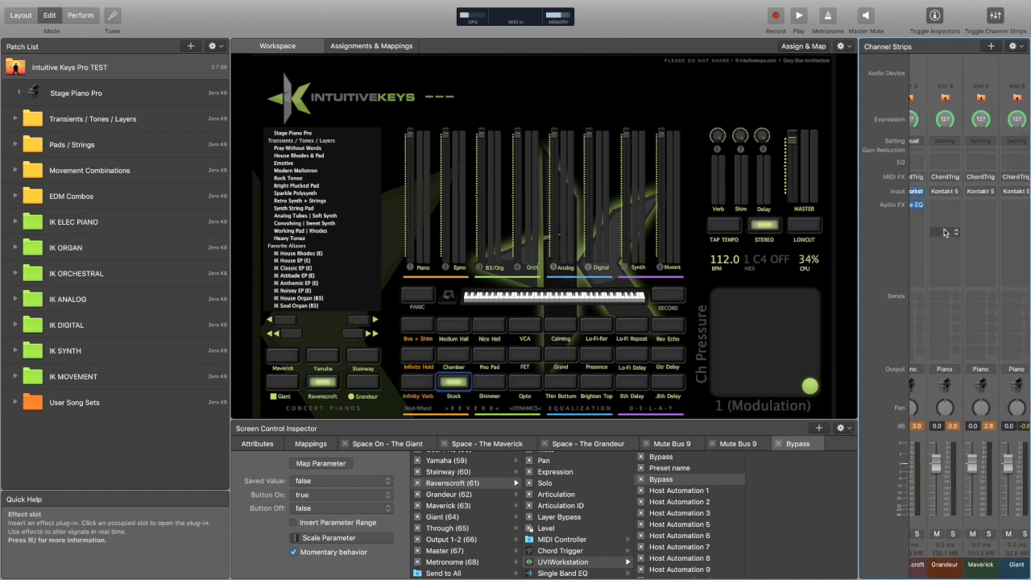
{"action": "scroll", "coordinate": [947, 242], "scroll_direction": "left", "scroll_amount": 2}
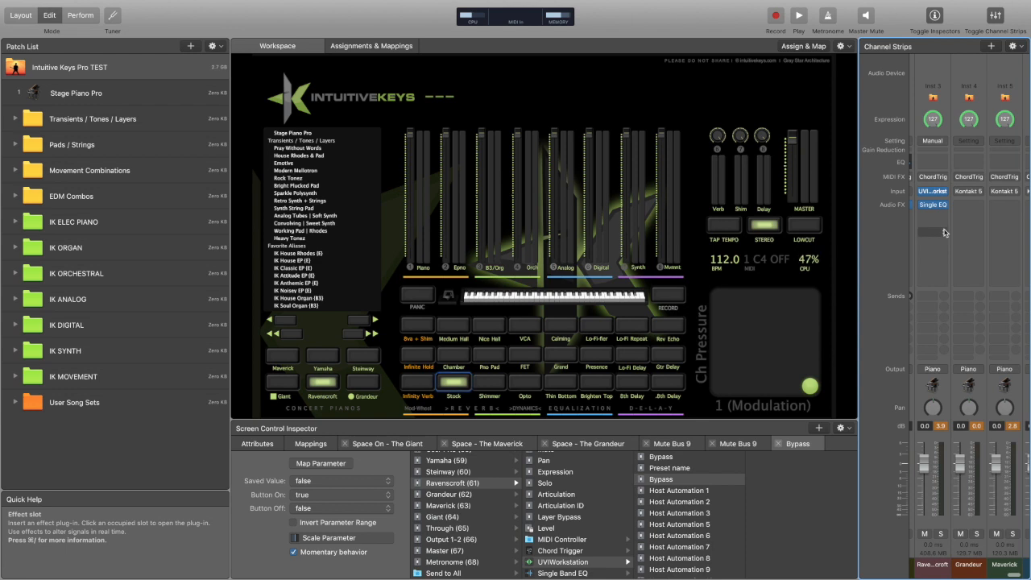
{"action": "scroll", "coordinate": [947, 225], "scroll_direction": "left", "scroll_amount": 2}
{"action": "left_click", "coordinate": [958, 192]}
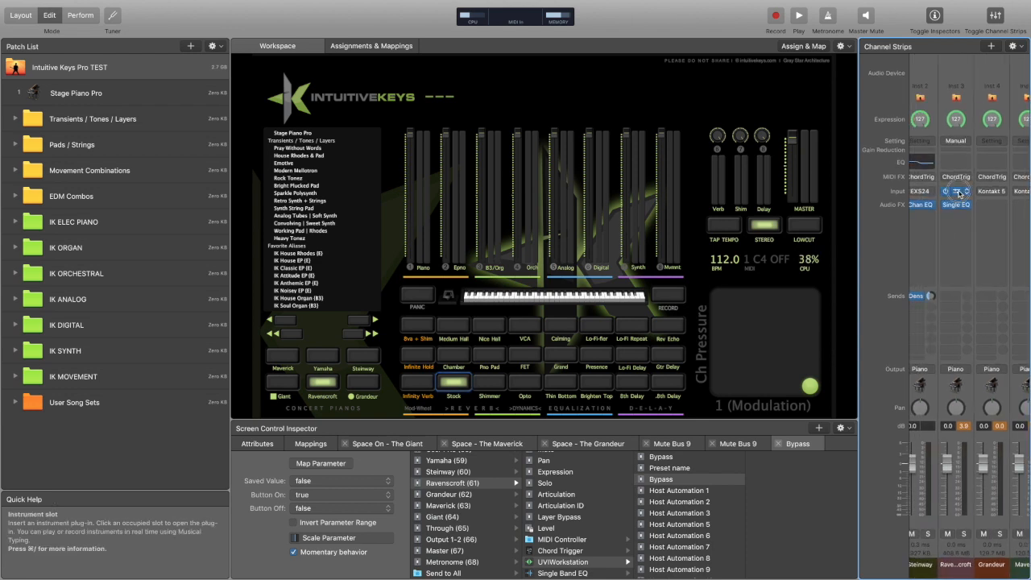
{"action": "left_click", "coordinate": [644, 127]}
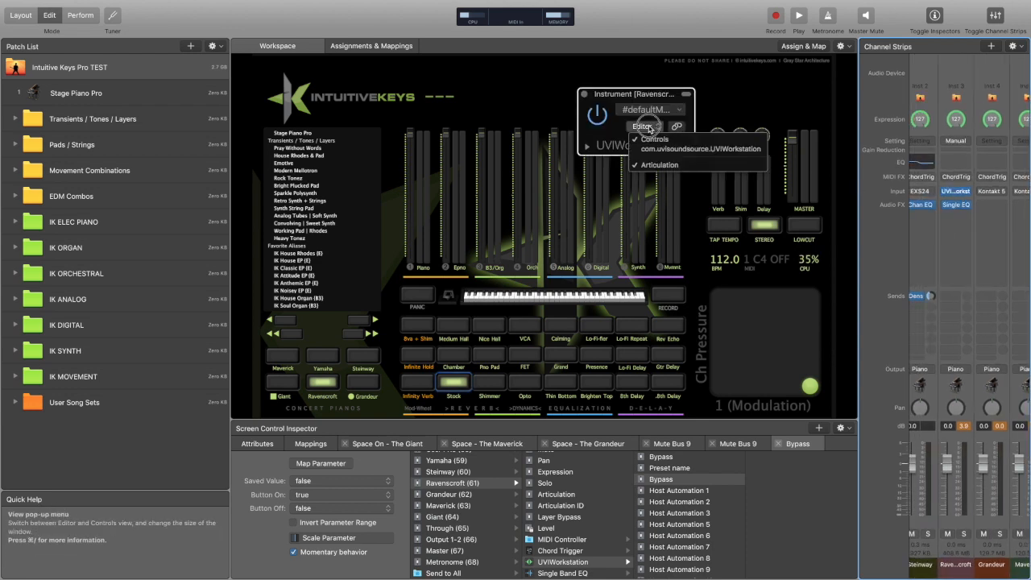
{"action": "left_click", "coordinate": [652, 150]}
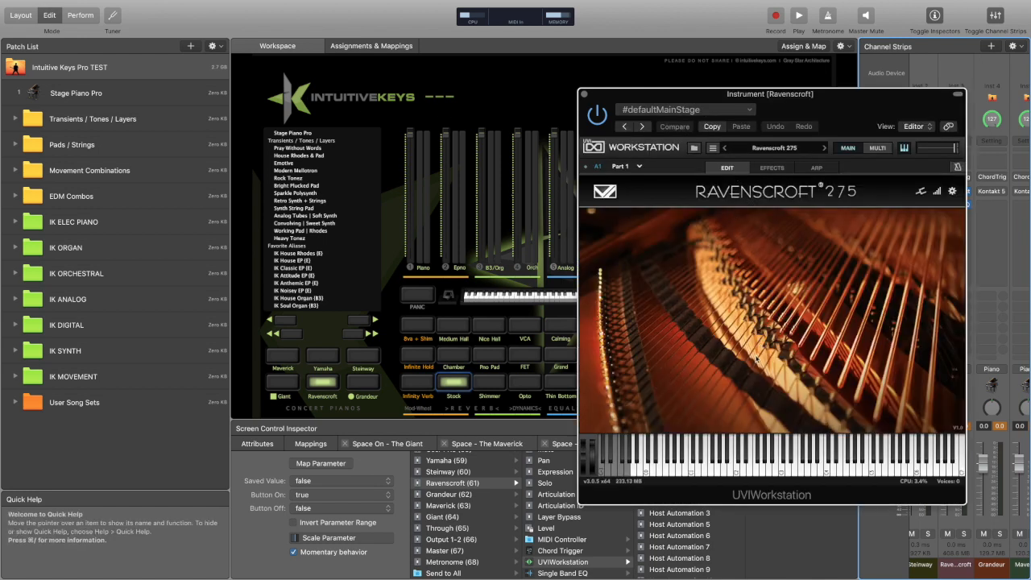
{"action": "left_click", "coordinate": [773, 168]}
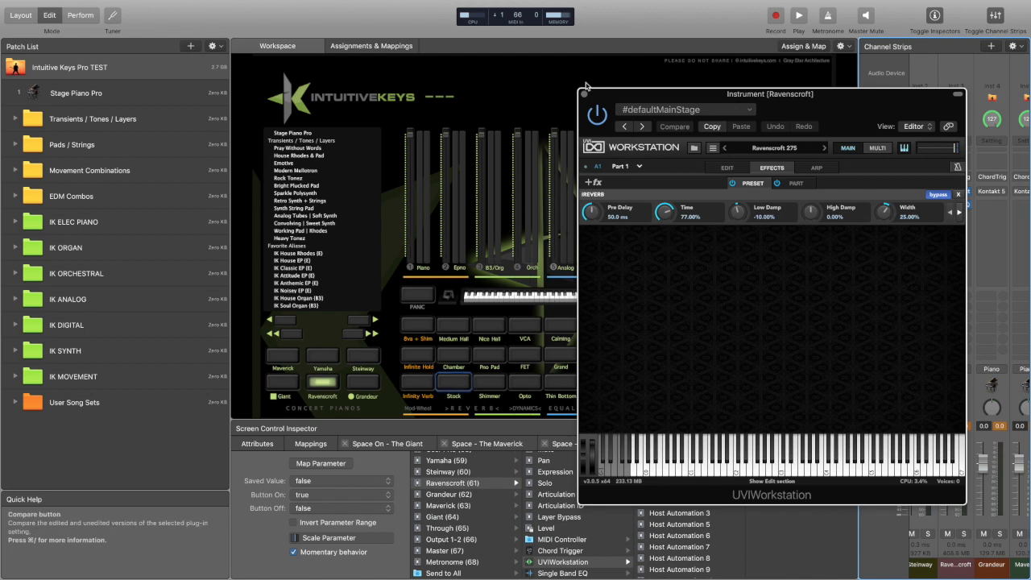
{"action": "left_click", "coordinate": [583, 96]}
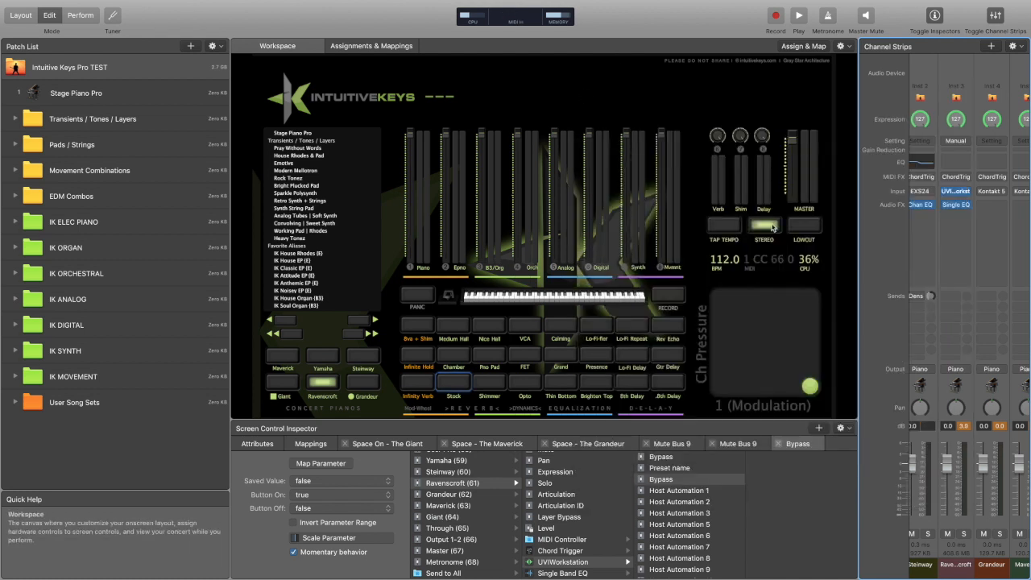
Add a send to Bus 7 → Pad Hall on the Ravenscroft channel and raise its level to about -7.4 dB.
{"action": "left_click", "coordinate": [956, 296]}
{"action": "mouse_move", "coordinate": [961, 354]}
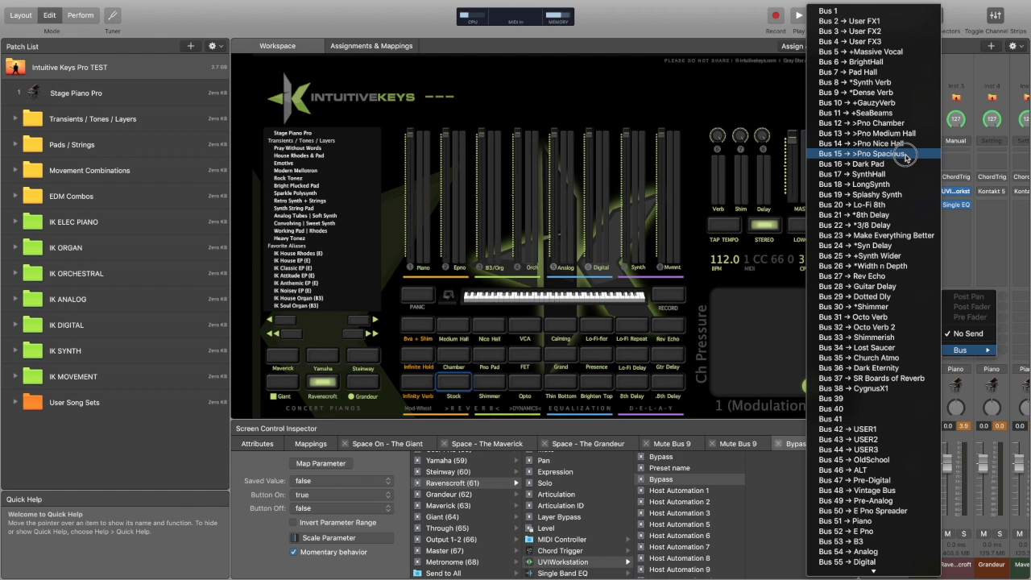
{"action": "left_click", "coordinate": [907, 74]}
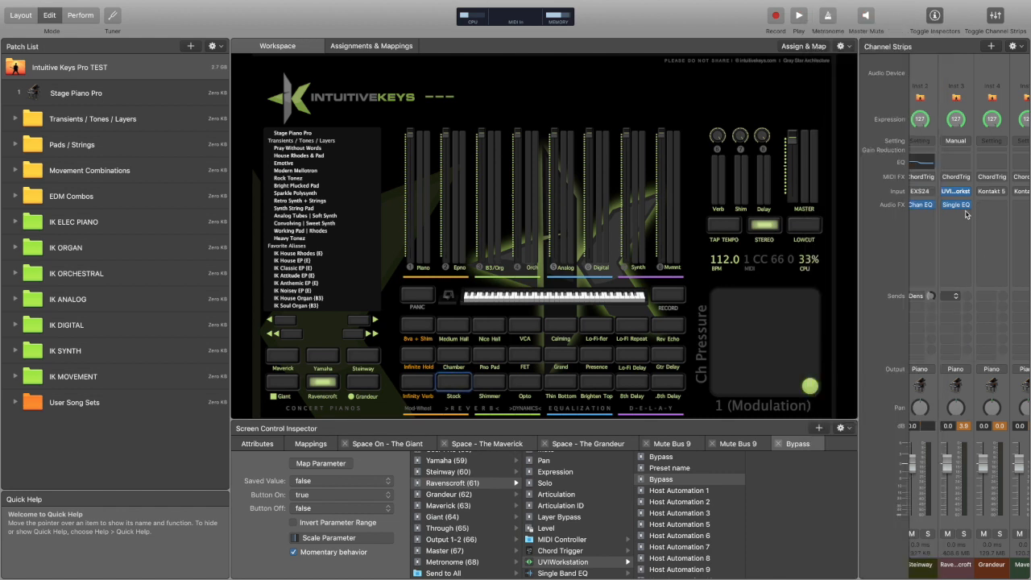
{"action": "left_click_drag", "start_coordinate": [968, 298], "coordinate": [965, 250]}
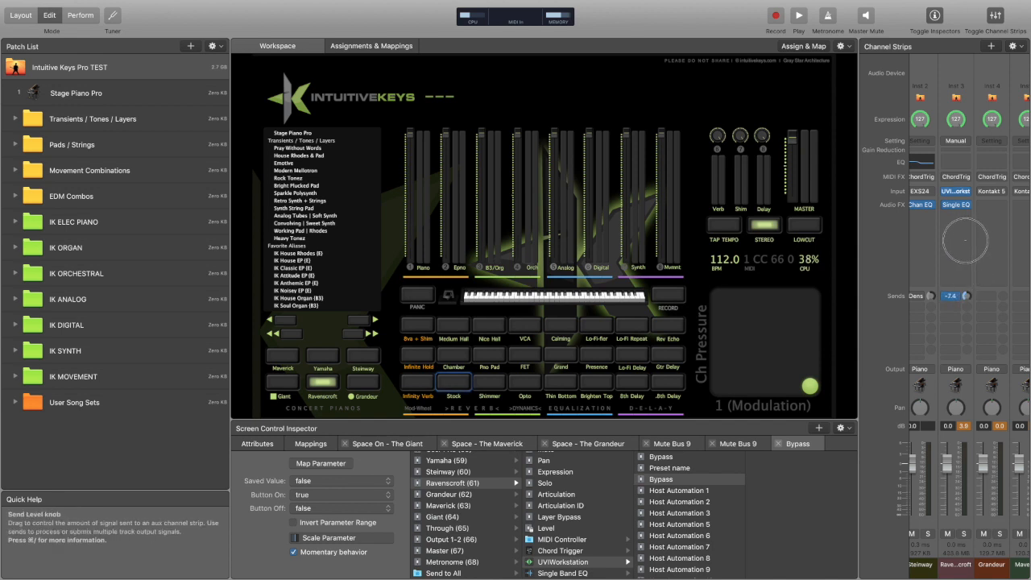
{"action": "left_click_drag", "start_coordinate": [964, 246], "coordinate": [965, 248]}
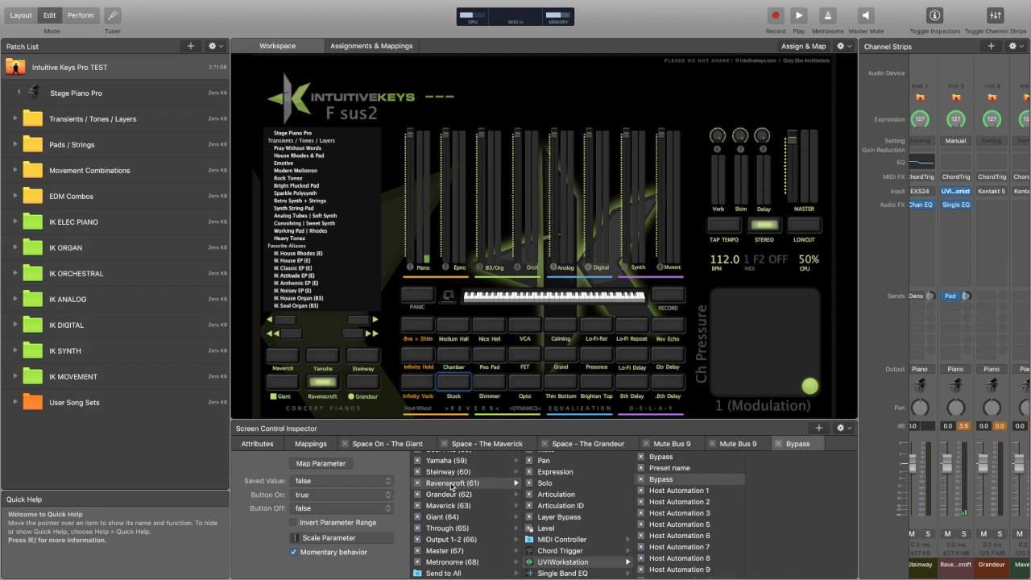
Map the Stock button to the Ravenscroft channel's Bus 7 → Pad Hall Mute send parameter.
{"action": "mouse_move", "coordinate": [451, 486]}
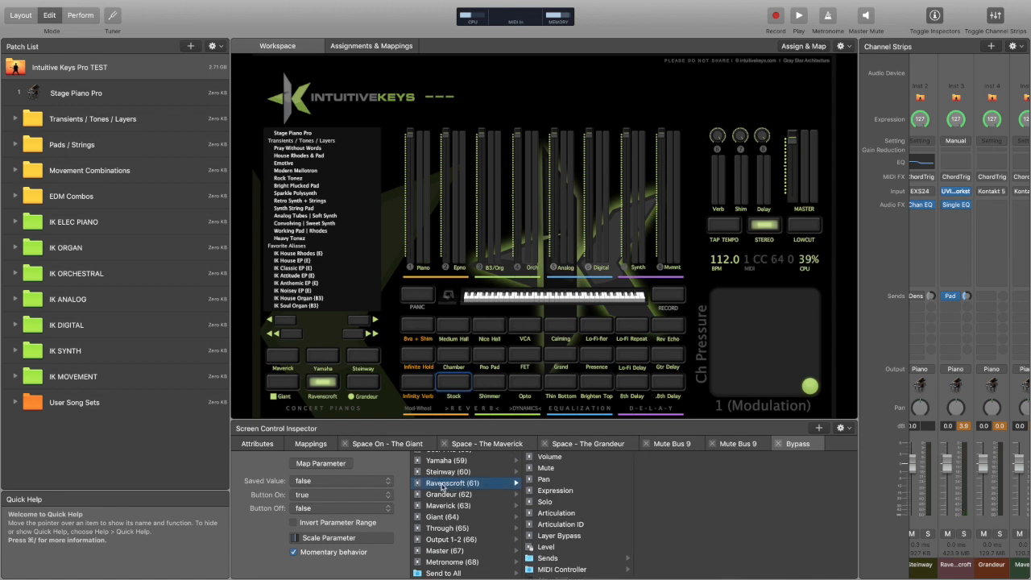
{"action": "mouse_move", "coordinate": [547, 560]}
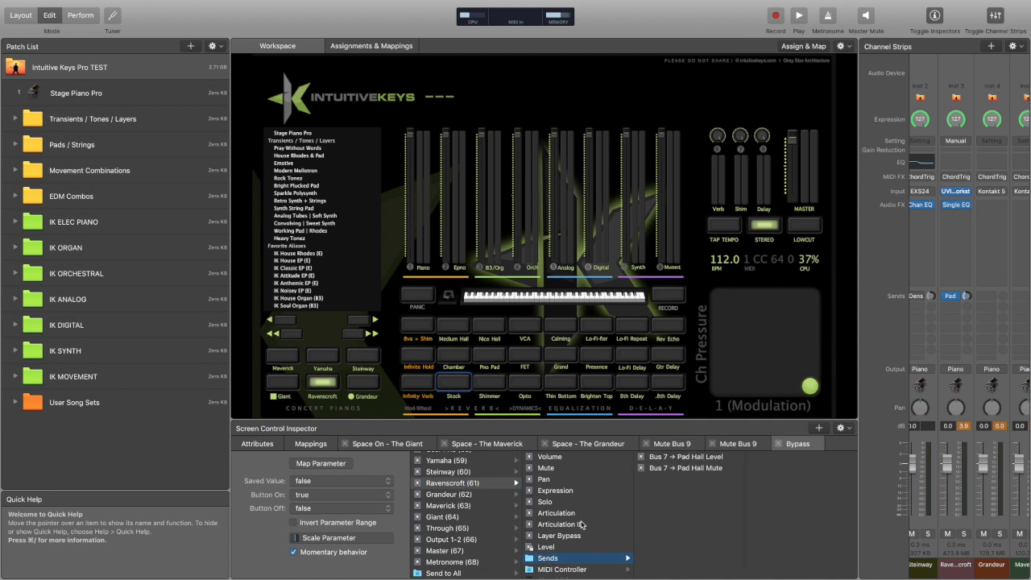
{"action": "left_click", "coordinate": [705, 468]}
Invert the Mute Bus 7 scaling so input 0-63 outputs Muted, and turn on momentary behavior for the mapping.
{"action": "left_click", "coordinate": [320, 540]}
{"action": "left_click", "coordinate": [97, 284]}
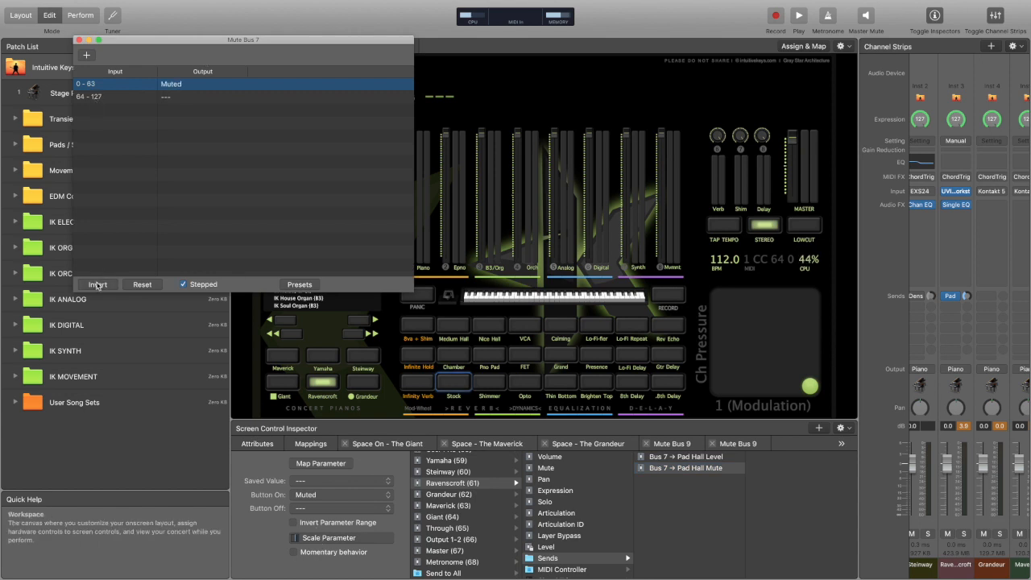
{"action": "left_click", "coordinate": [78, 41]}
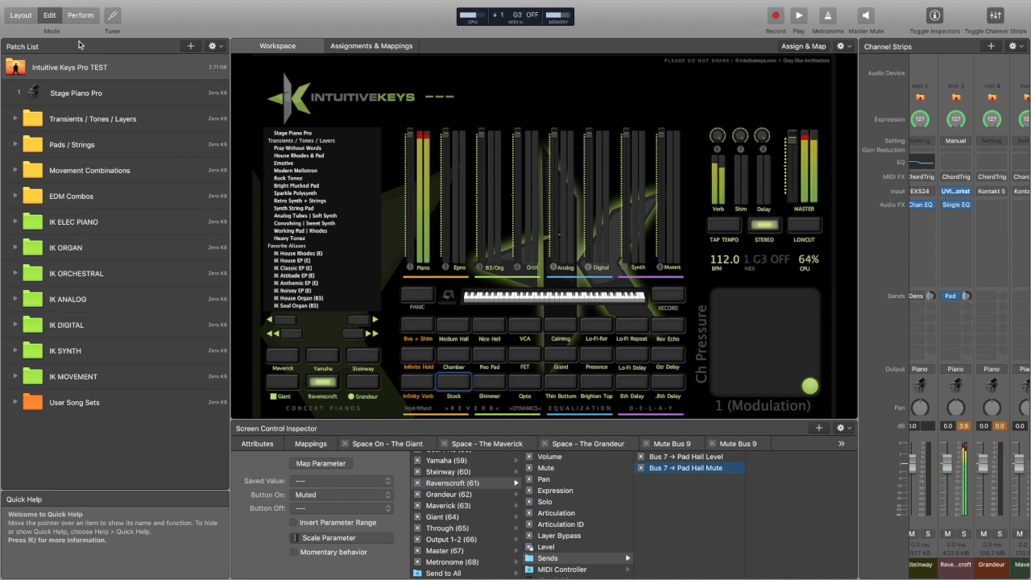
{"action": "left_click", "coordinate": [344, 554]}
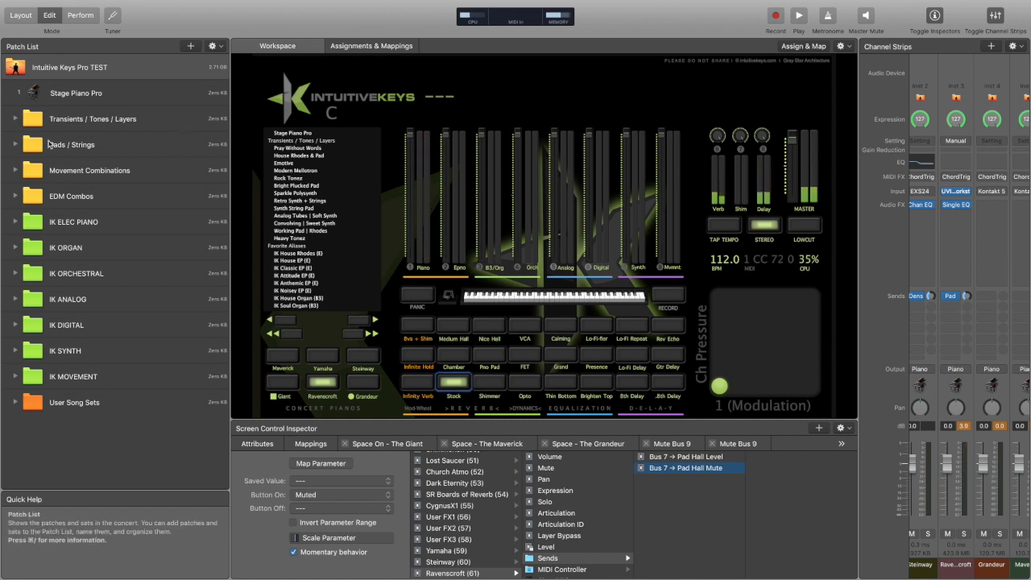
Expand the Transients / Tones / Layers set and select its Pray Without Words patch.
{"action": "left_click", "coordinate": [14, 121]}
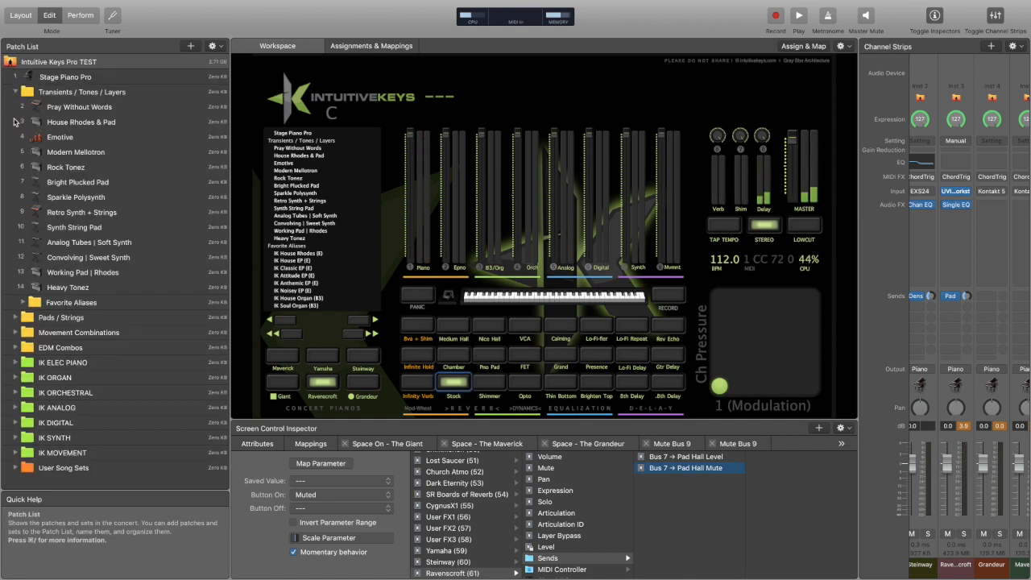
{"action": "left_click", "coordinate": [109, 108]}
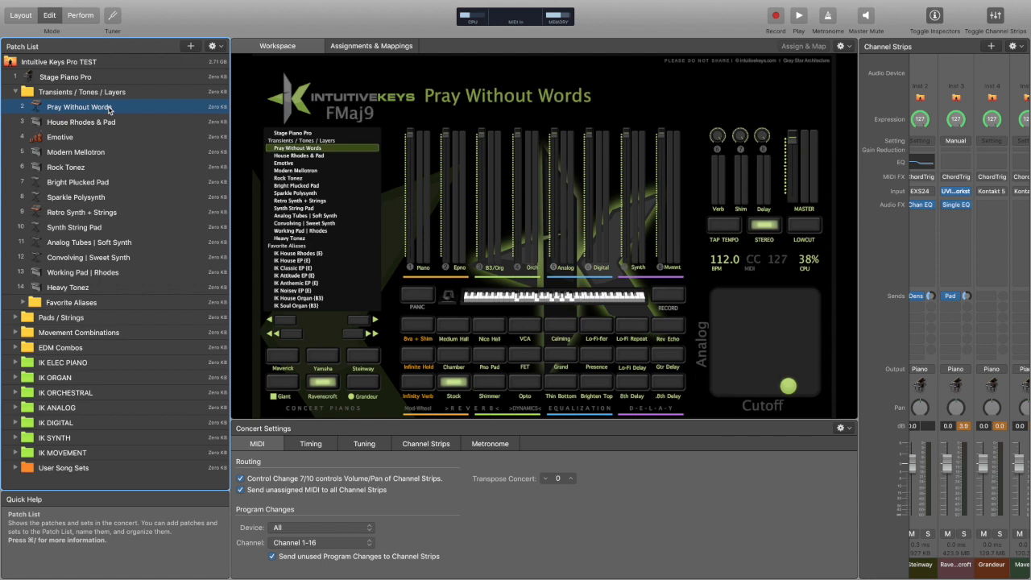
{"action": "left_click", "coordinate": [110, 108]}
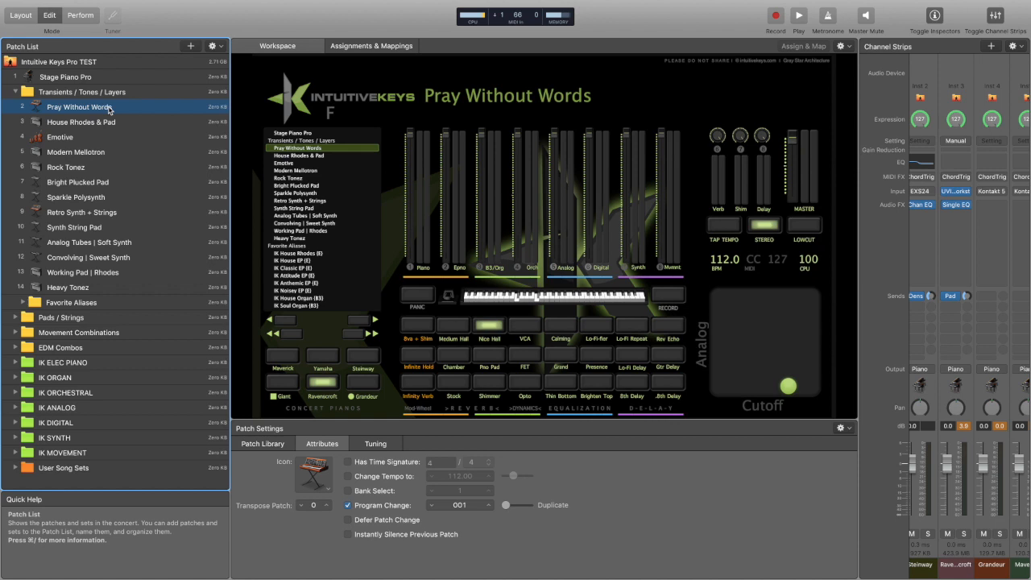